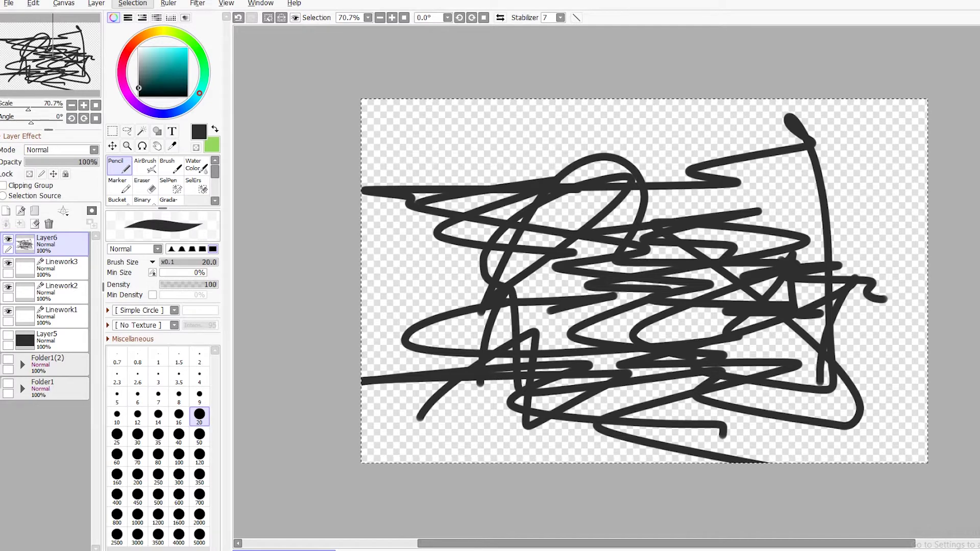
Open the Selection menu while the scribbled strokes still cover Layer6.
{"action": "left_click", "coordinate": [132, 3]}
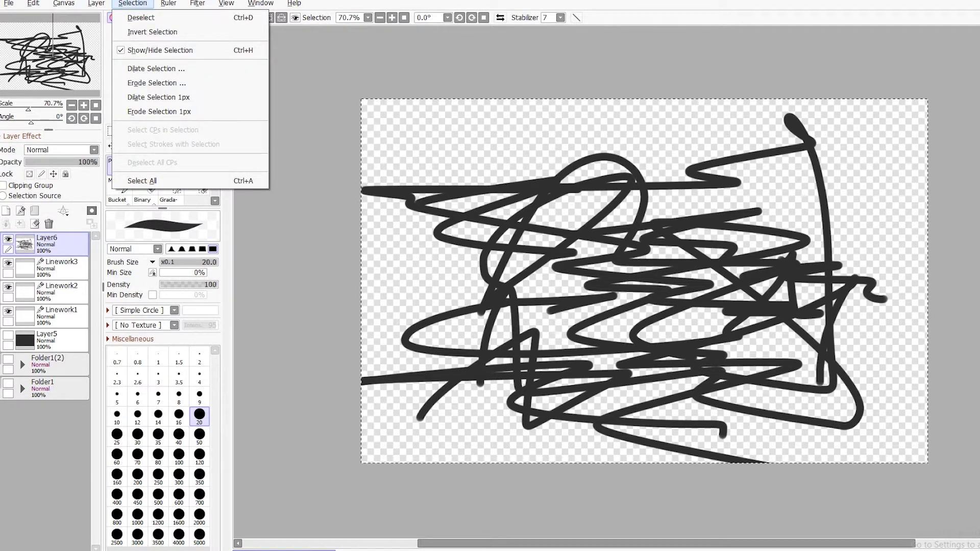
Deselect, select all with Ctrl+A, and delete every scribbled stroke from Layer6.
{"action": "left_click", "coordinate": [141, 18]}
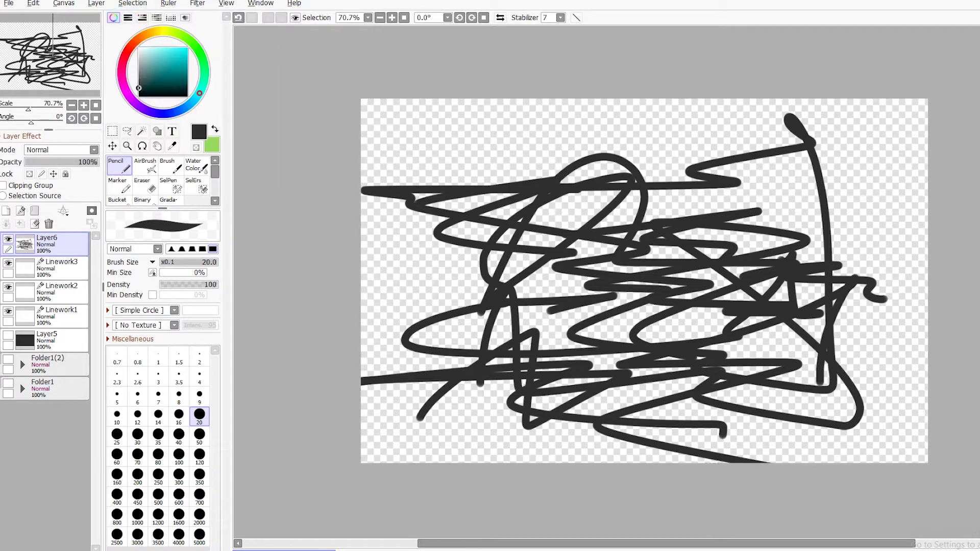
{"action": "key", "text": "ctrl+a"}
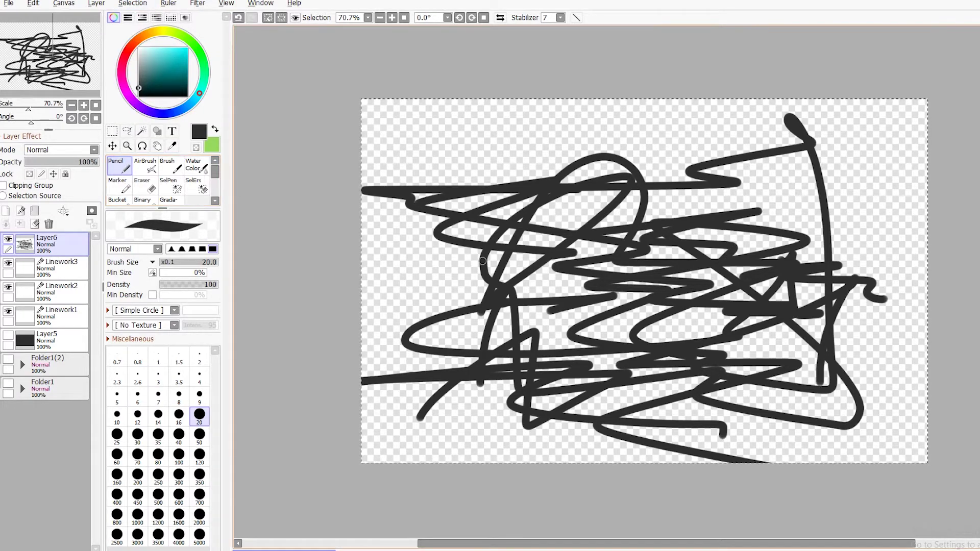
{"action": "left_click_drag", "start_coordinate": [475, 278], "coordinate": [638, 289]}
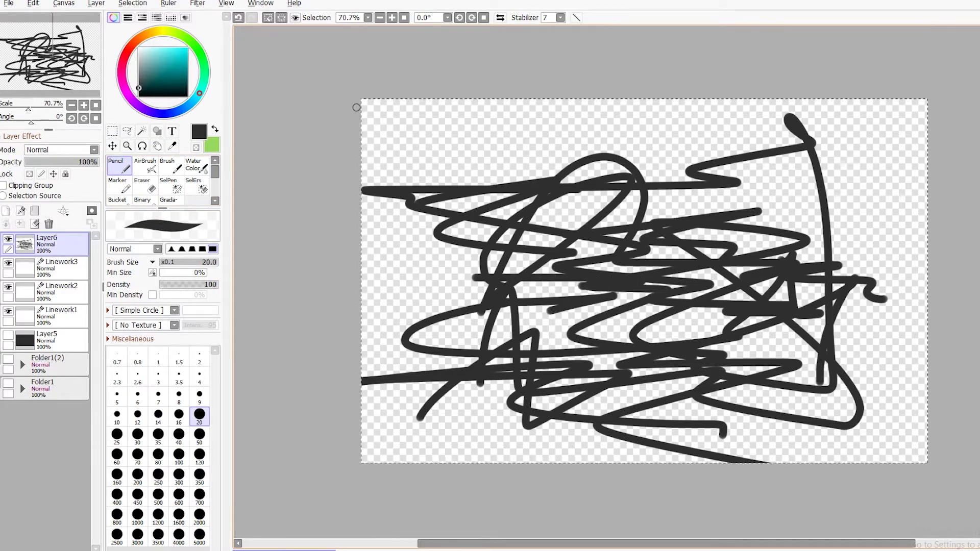
{"action": "key", "text": "Delete"}
{"action": "key", "text": "ctrl+d"}
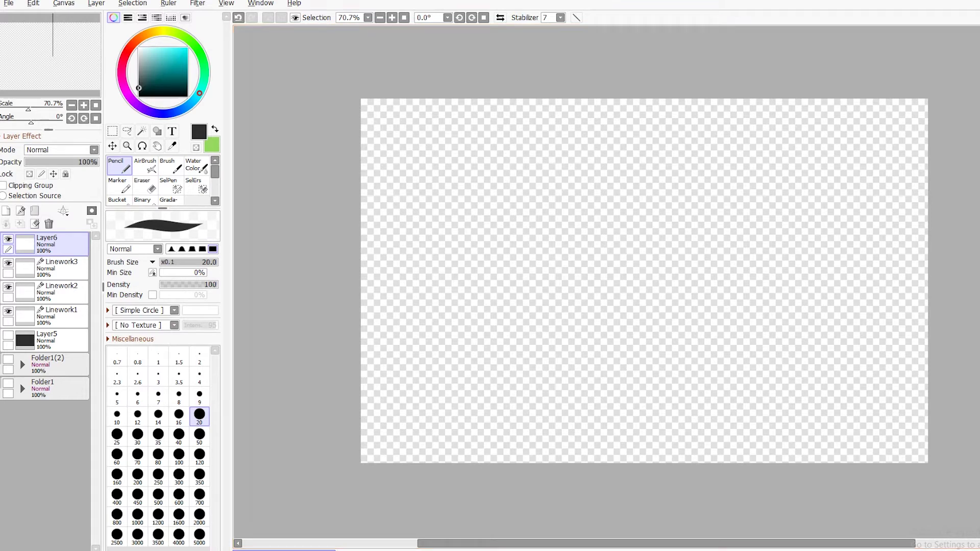
{"action": "left_click", "coordinate": [132, 3]}
Use the Straight ruler to draw a horizontal black line across the canvas middle.
{"action": "left_click", "coordinate": [132, 3]}
{"action": "left_click", "coordinate": [169, 4]}
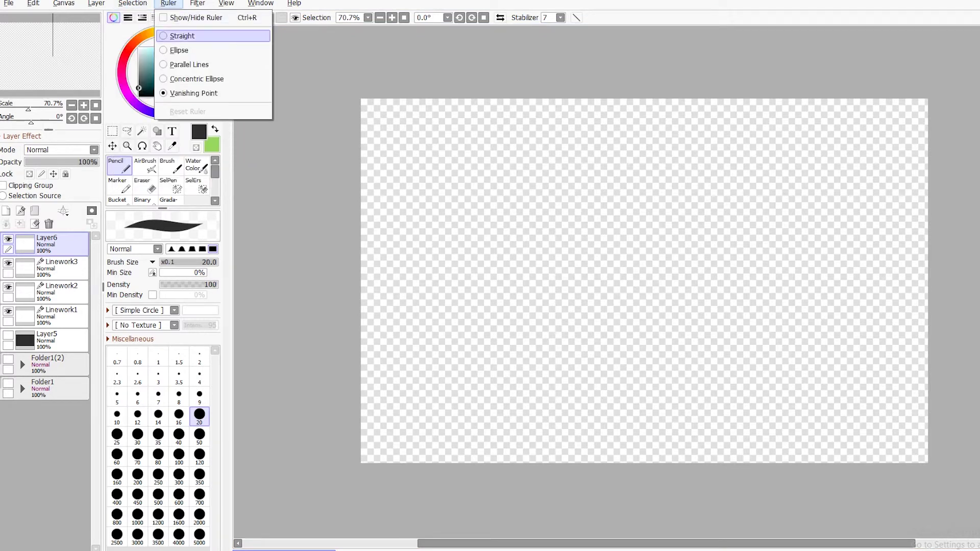
{"action": "left_click", "coordinate": [183, 35]}
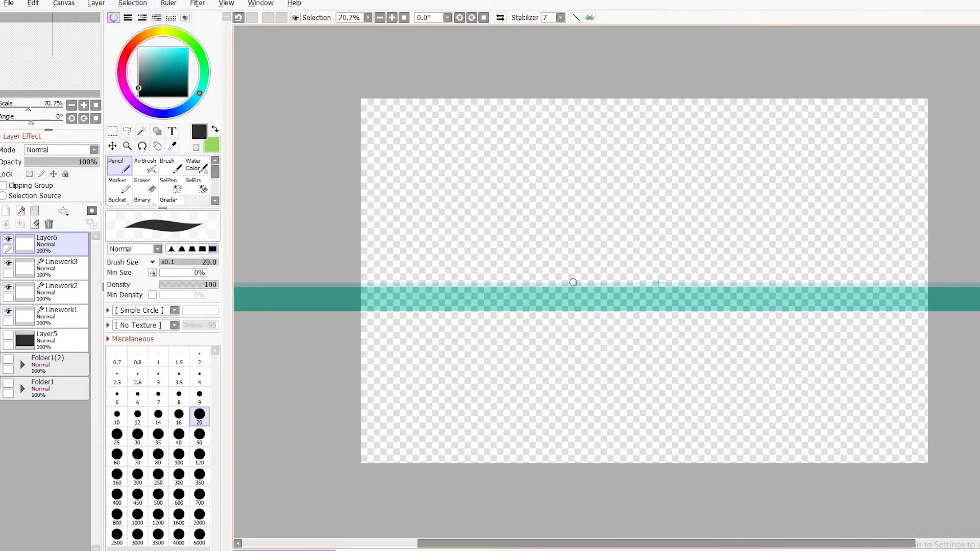
{"action": "left_click_drag", "start_coordinate": [417, 283], "coordinate": [902, 283]}
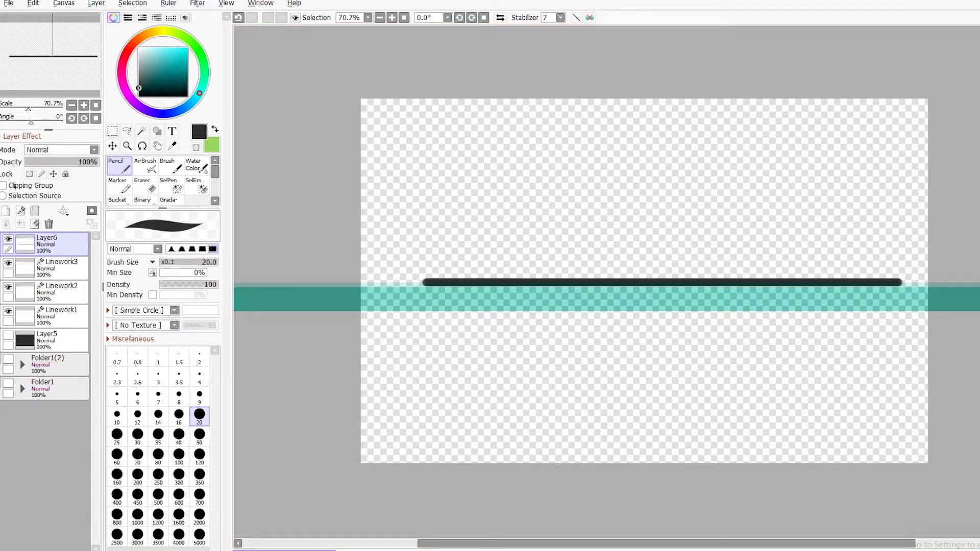
{"action": "left_click", "coordinate": [168, 3]}
Trace a black circle along the Ellipse ruler around the horizontal line's centre.
{"action": "left_click", "coordinate": [180, 50]}
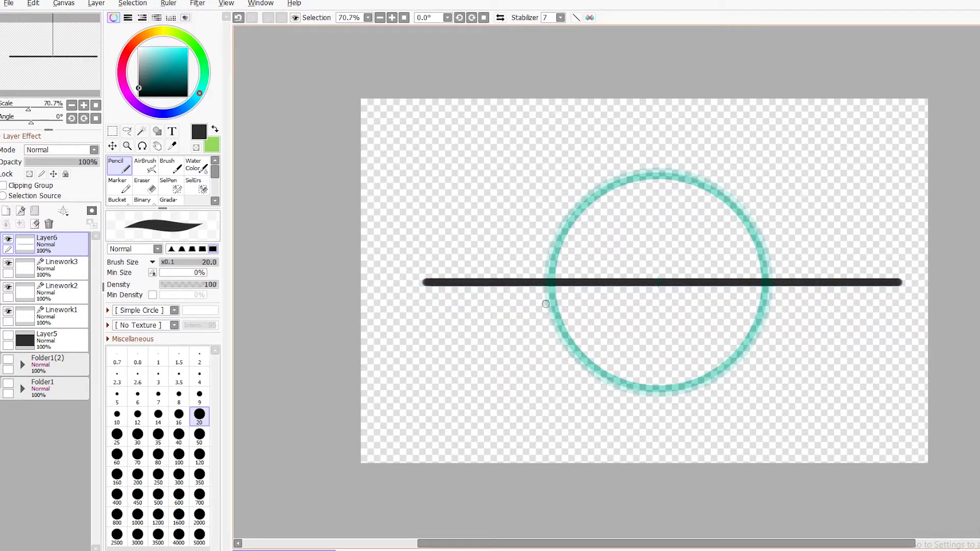
{"action": "mouse_move", "coordinate": [545, 294]}
{"action": "left_mouse_down"}
{"action": "mouse_move", "coordinate": [575, 362]}
{"action": "mouse_move", "coordinate": [620, 391]}
{"action": "mouse_move", "coordinate": [663, 397]}
{"action": "mouse_move", "coordinate": [739, 363]}
{"action": "mouse_move", "coordinate": [767, 321]}
{"action": "mouse_move", "coordinate": [771, 260]}
{"action": "mouse_move", "coordinate": [749, 212]}
{"action": "mouse_move", "coordinate": [720, 184]}
{"action": "mouse_move", "coordinate": [642, 169]}
{"action": "mouse_move", "coordinate": [572, 207]}
{"action": "mouse_move", "coordinate": [545, 290]}
{"action": "left_mouse_up"}
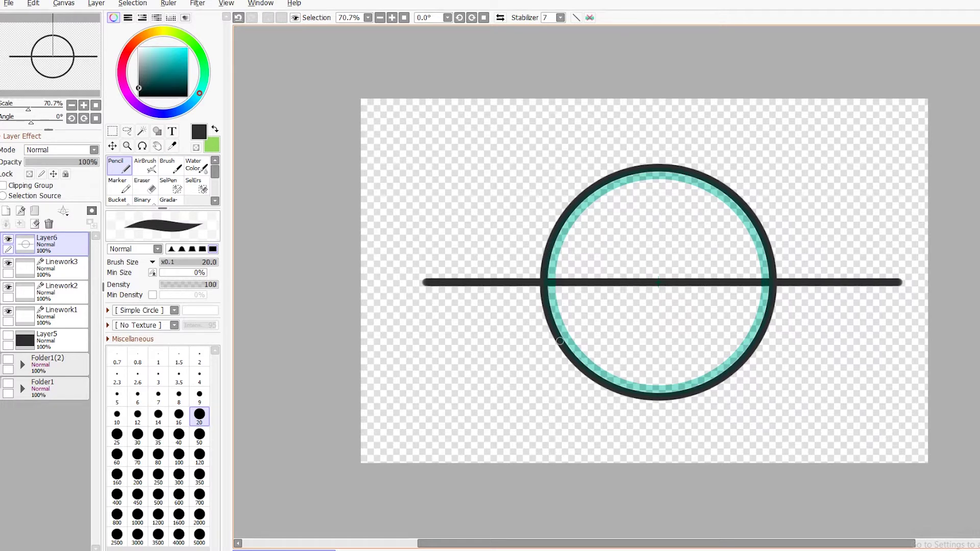
{"action": "left_click", "coordinate": [169, 4]}
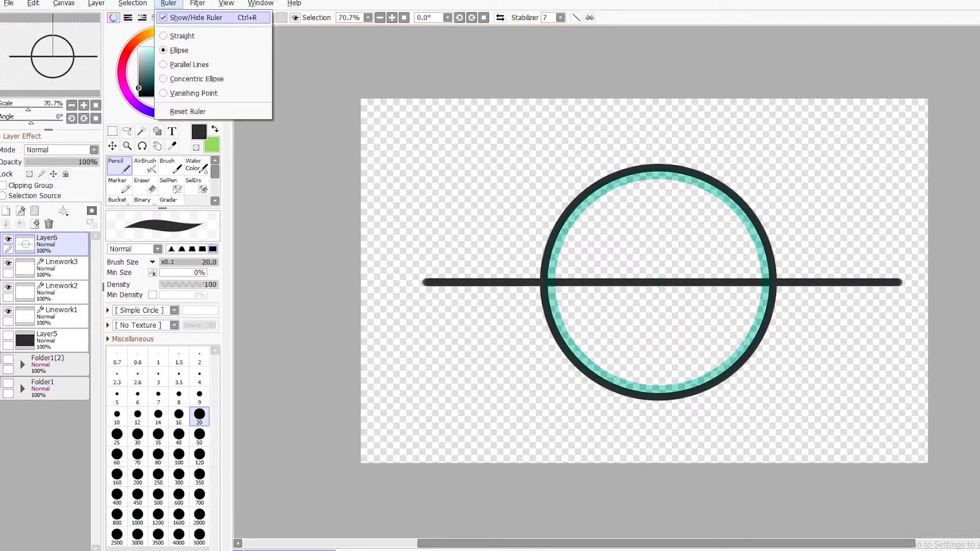
With the Parallel Lines ruler, draw edge-to-edge horizontal lines just below and above the first.
{"action": "left_click", "coordinate": [204, 65]}
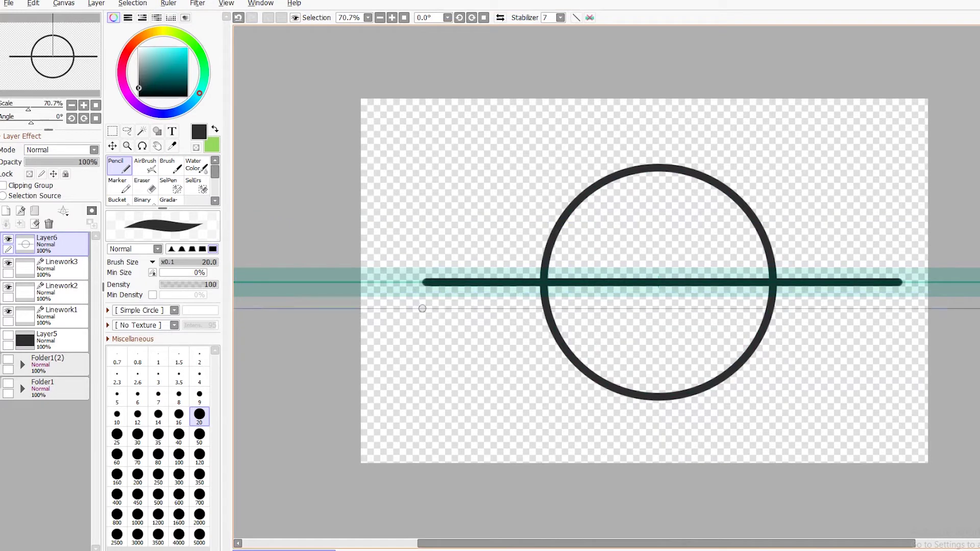
{"action": "left_click_drag", "start_coordinate": [370, 297], "coordinate": [954, 298]}
{"action": "left_click_drag", "start_coordinate": [363, 266], "coordinate": [972, 266]}
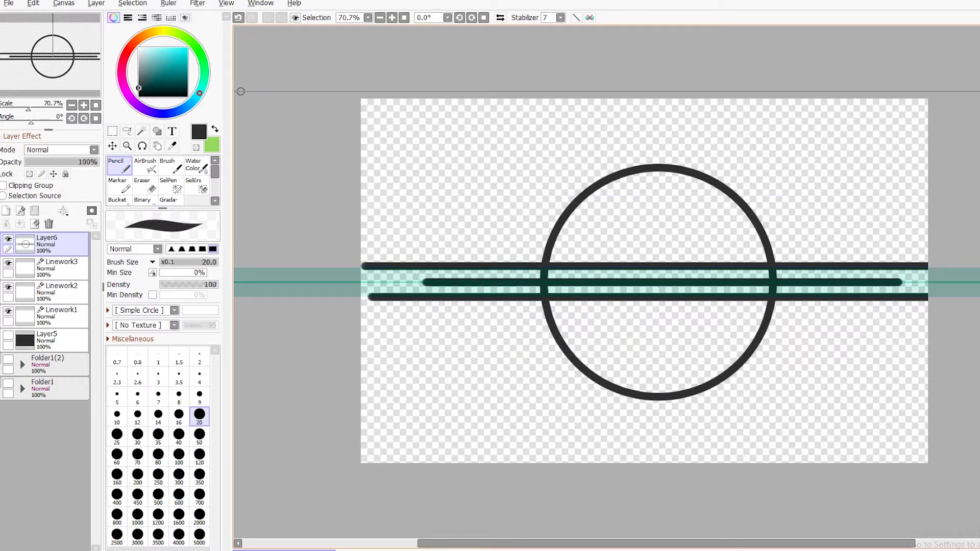
{"action": "left_click", "coordinate": [168, 3]}
{"action": "left_click", "coordinate": [197, 79]}
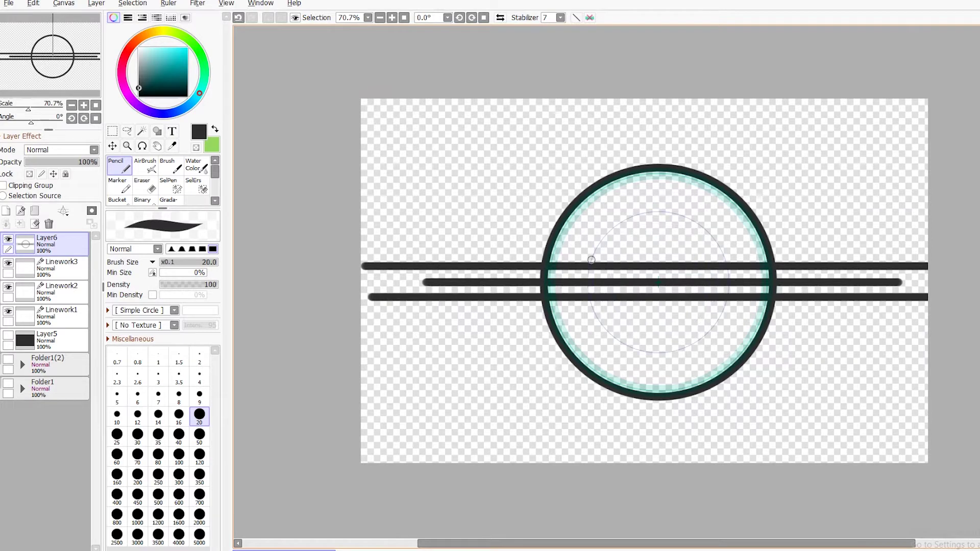
Draw three smaller circles inside the big one using the Concentric Ellipse ruler.
{"action": "mouse_move", "coordinate": [592, 263]}
{"action": "left_mouse_down"}
{"action": "mouse_move", "coordinate": [622, 226]}
{"action": "mouse_move", "coordinate": [693, 226]}
{"action": "mouse_move", "coordinate": [719, 309]}
{"action": "mouse_move", "coordinate": [680, 345]}
{"action": "mouse_move", "coordinate": [658, 348]}
{"action": "mouse_move", "coordinate": [601, 315]}
{"action": "mouse_move", "coordinate": [592, 272]}
{"action": "left_mouse_up"}
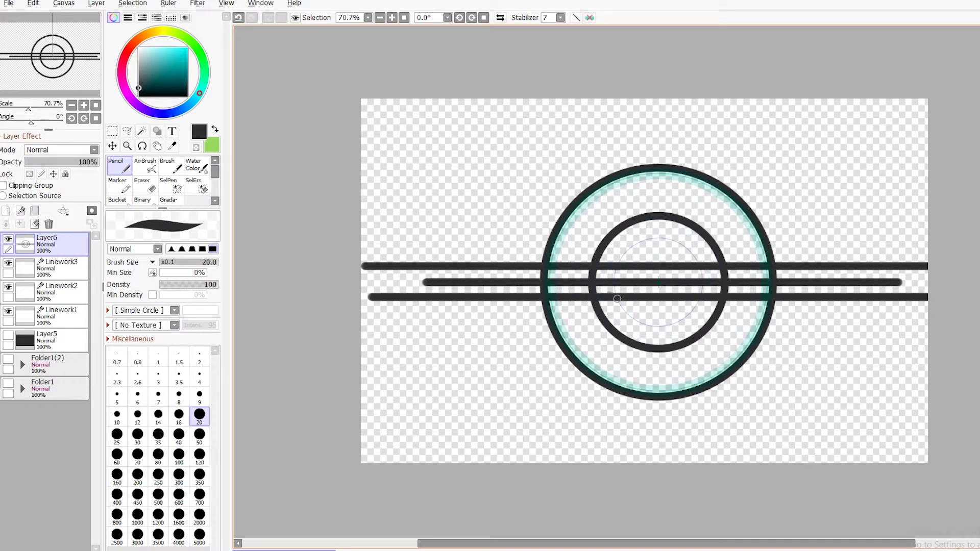
{"action": "mouse_move", "coordinate": [618, 300]}
{"action": "left_mouse_down"}
{"action": "mouse_move", "coordinate": [635, 322]}
{"action": "mouse_move", "coordinate": [679, 330]}
{"action": "mouse_move", "coordinate": [702, 302]}
{"action": "mouse_move", "coordinate": [687, 248]}
{"action": "mouse_move", "coordinate": [638, 237]}
{"action": "mouse_move", "coordinate": [615, 301]}
{"action": "mouse_move", "coordinate": [630, 319]}
{"action": "mouse_move", "coordinate": [679, 316]}
{"action": "left_mouse_up"}
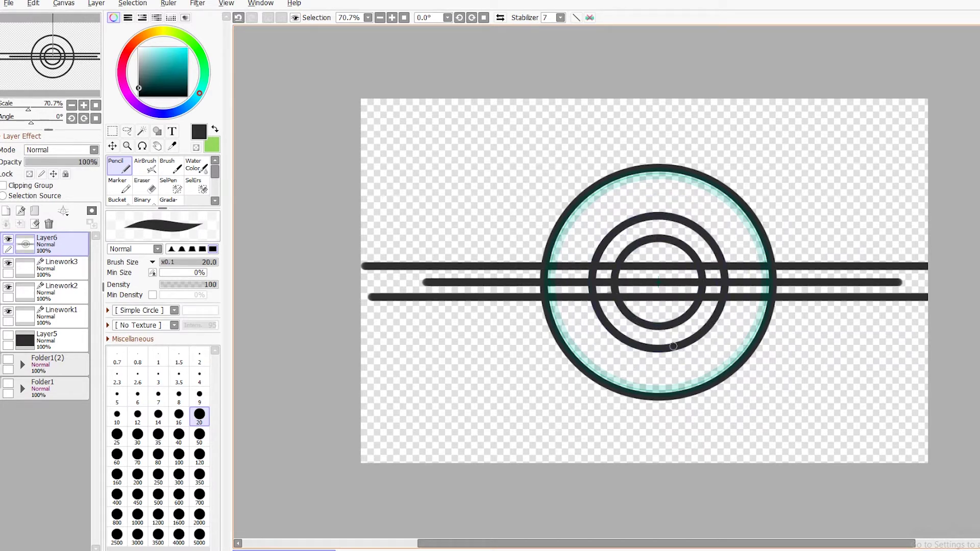
{"action": "mouse_move", "coordinate": [587, 344]}
{"action": "left_mouse_down"}
{"action": "mouse_move", "coordinate": [627, 371]}
{"action": "mouse_move", "coordinate": [682, 374]}
{"action": "mouse_move", "coordinate": [738, 332]}
{"action": "mouse_move", "coordinate": [752, 291]}
{"action": "mouse_move", "coordinate": [745, 244]}
{"action": "mouse_move", "coordinate": [709, 203]}
{"action": "mouse_move", "coordinate": [651, 188]}
{"action": "mouse_move", "coordinate": [591, 217]}
{"action": "mouse_move", "coordinate": [568, 257]}
{"action": "mouse_move", "coordinate": [579, 332]}
{"action": "mouse_move", "coordinate": [621, 369]}
{"action": "left_mouse_up"}
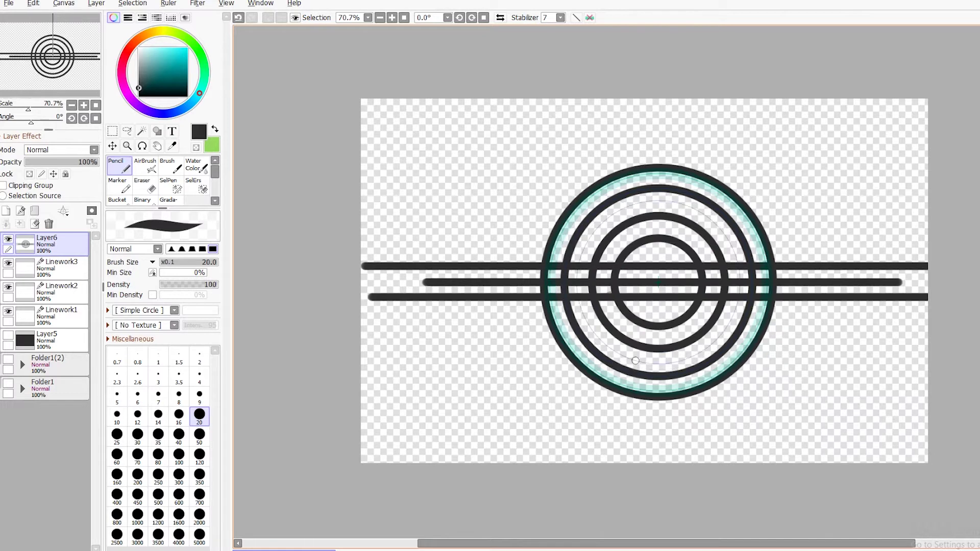
{"action": "left_click", "coordinate": [169, 3]}
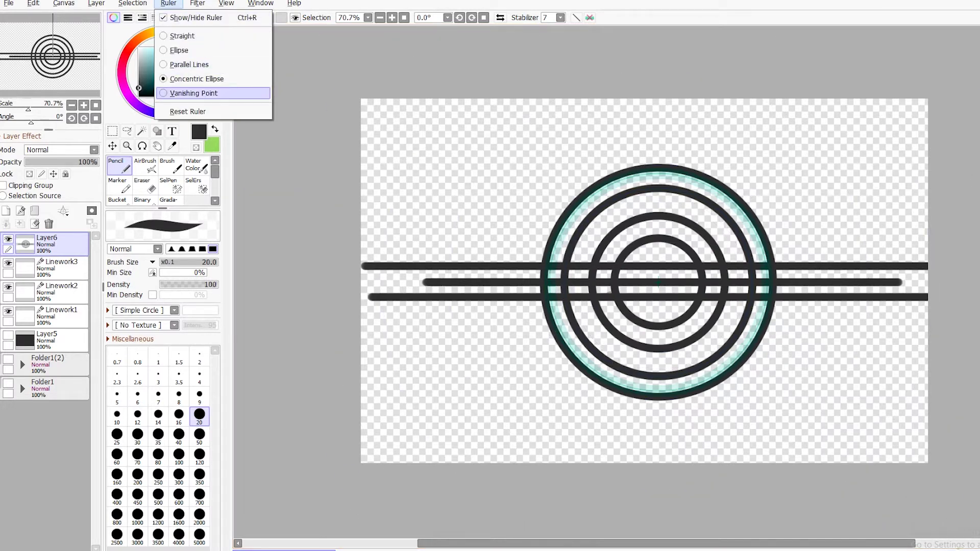
With the Vanishing Point ruler, draw several spokes from the rings' centre to the canvas edges.
{"action": "left_click", "coordinate": [189, 92]}
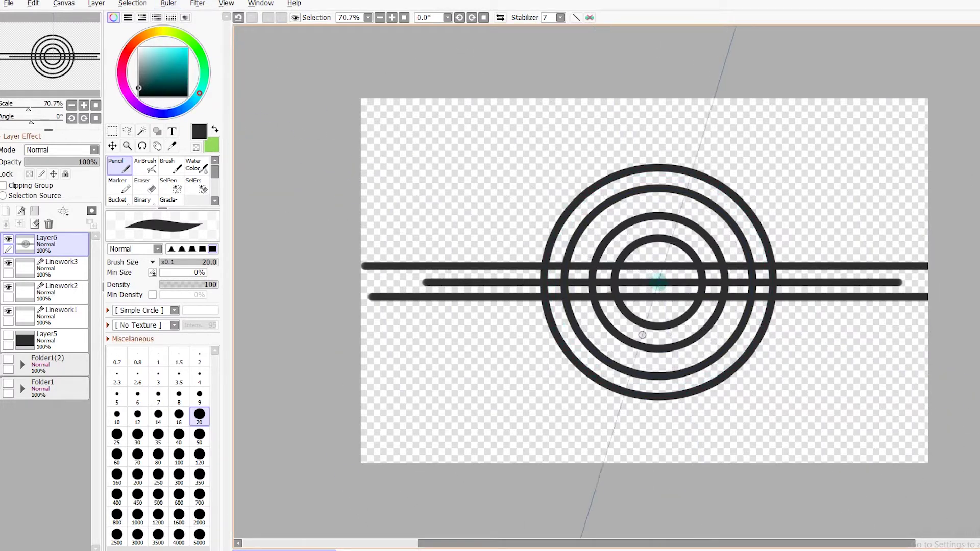
{"action": "left_click_drag", "start_coordinate": [660, 301], "coordinate": [710, 483]}
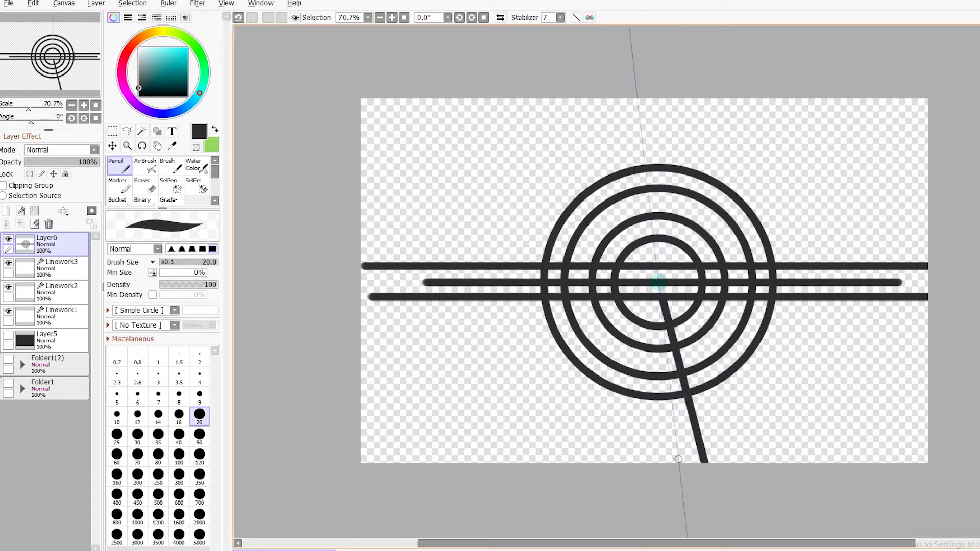
{"action": "mouse_move", "coordinate": [624, 407]}
{"action": "left_mouse_down"}
{"action": "mouse_move", "coordinate": [605, 483]}
{"action": "mouse_move", "coordinate": [710, 86]}
{"action": "mouse_move", "coordinate": [689, 79]}
{"action": "left_mouse_up"}
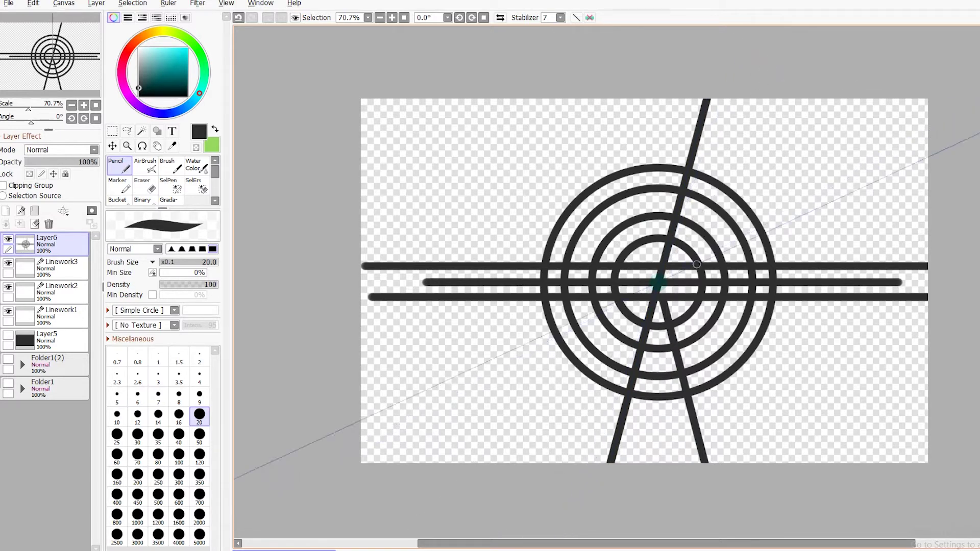
{"action": "mouse_move", "coordinate": [688, 270]}
{"action": "left_mouse_down"}
{"action": "mouse_move", "coordinate": [503, 344]}
{"action": "mouse_move", "coordinate": [302, 449]}
{"action": "left_mouse_up"}
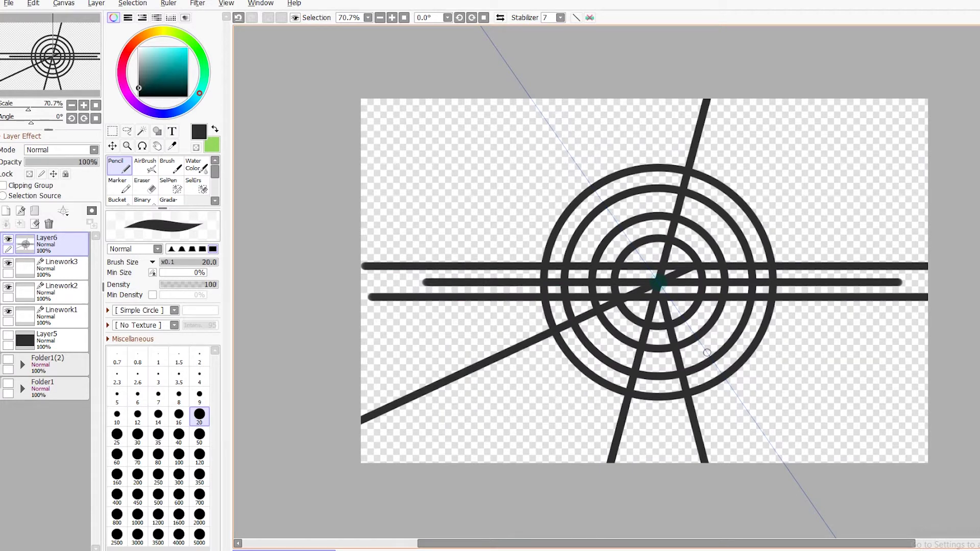
{"action": "left_click_drag", "start_coordinate": [517, 104], "coordinate": [830, 500]}
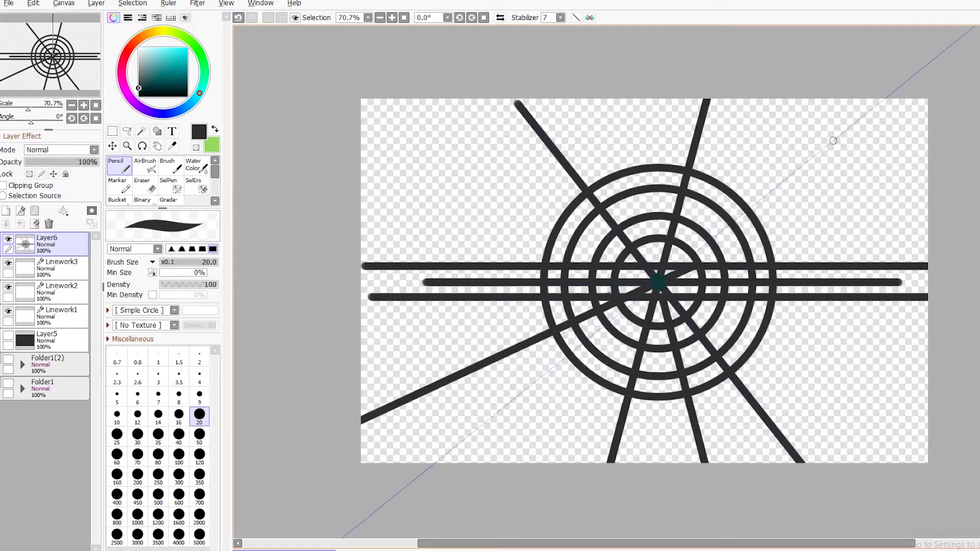
{"action": "left_click_drag", "start_coordinate": [880, 116], "coordinate": [405, 473]}
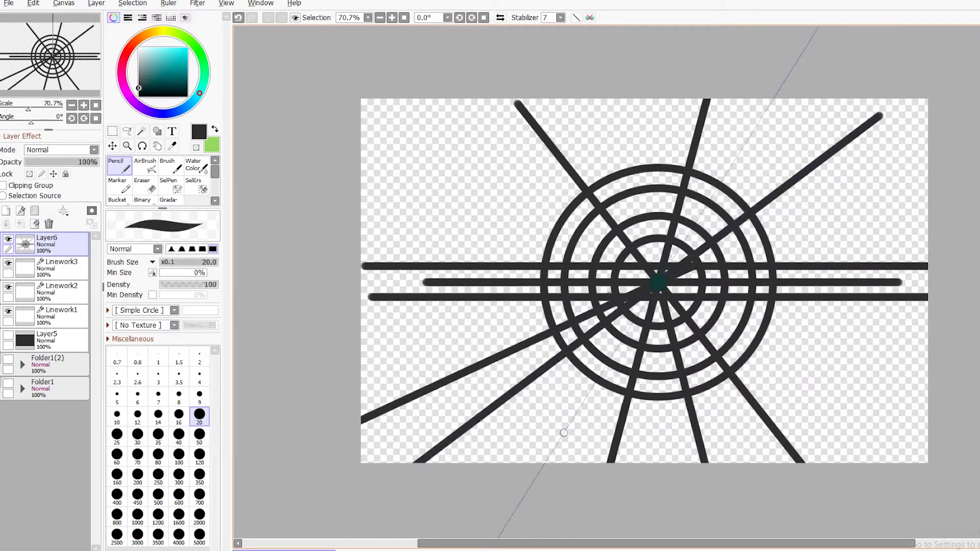
{"action": "left_click_drag", "start_coordinate": [556, 435], "coordinate": [599, 370]}
{"action": "left_click_drag", "start_coordinate": [627, 330], "coordinate": [786, 96]}
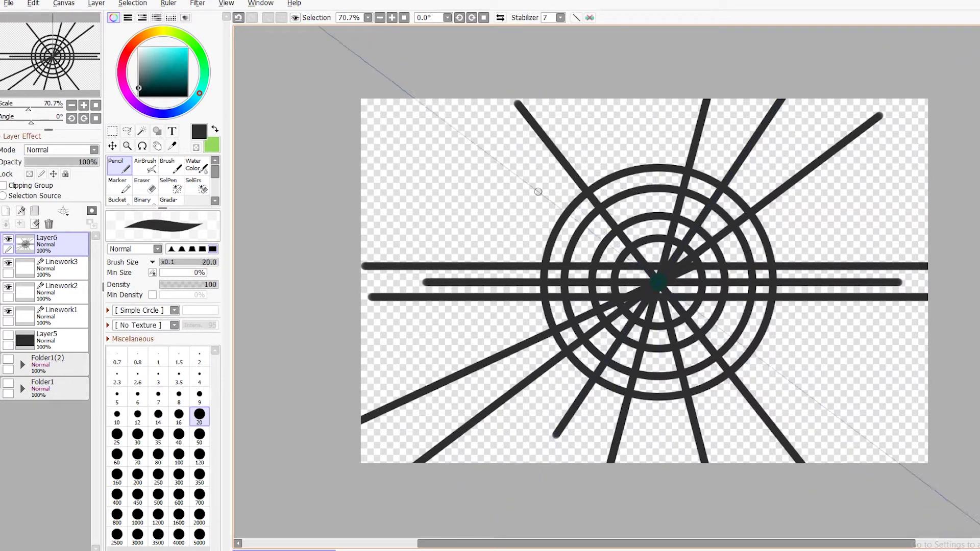
{"action": "left_click_drag", "start_coordinate": [507, 166], "coordinate": [929, 491]}
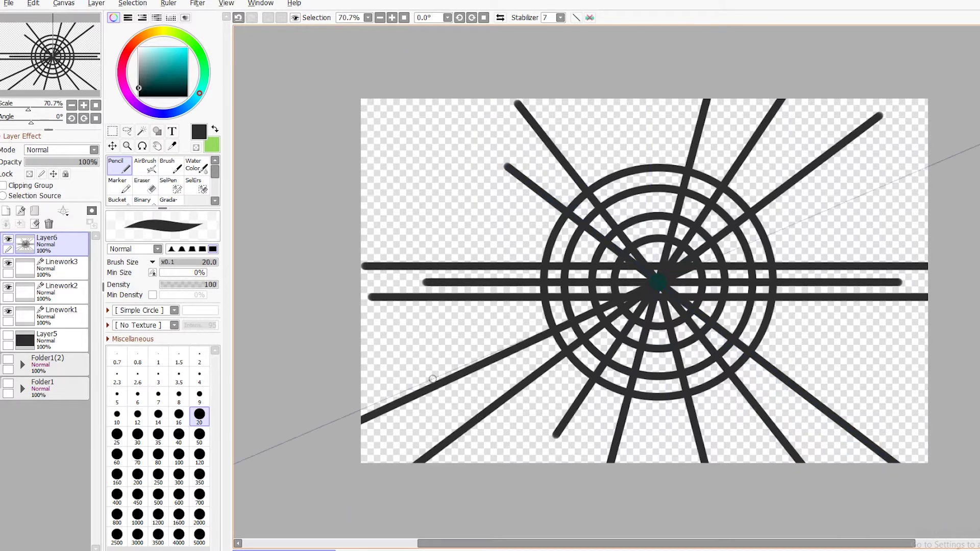
Reset the ruler to clear the vanishing-point guide.
{"action": "left_click", "coordinate": [168, 3]}
{"action": "left_click", "coordinate": [182, 111]}
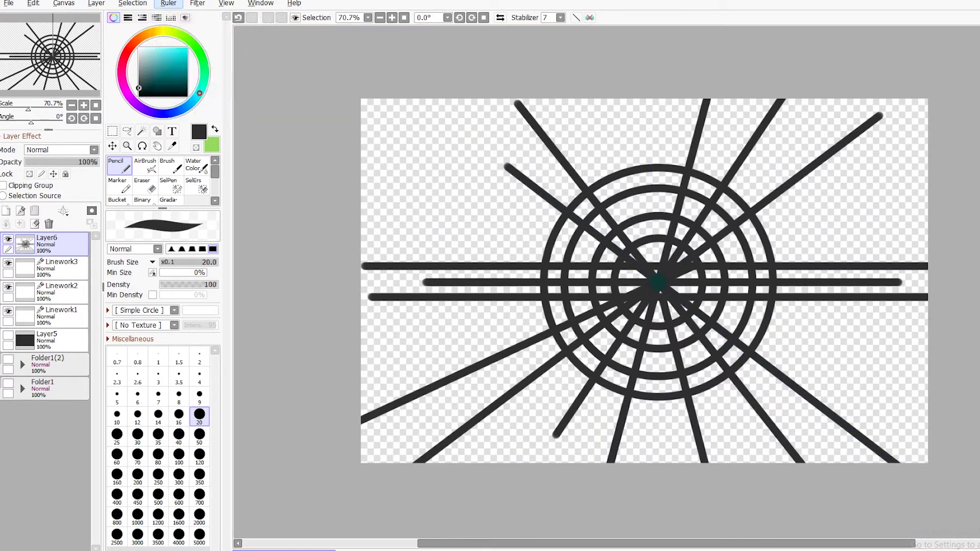
{"action": "left_click", "coordinate": [168, 3]}
Hide the ruler guide and apply the Hue/Saturation adjustment to the line art.
{"action": "left_click", "coordinate": [197, 17]}
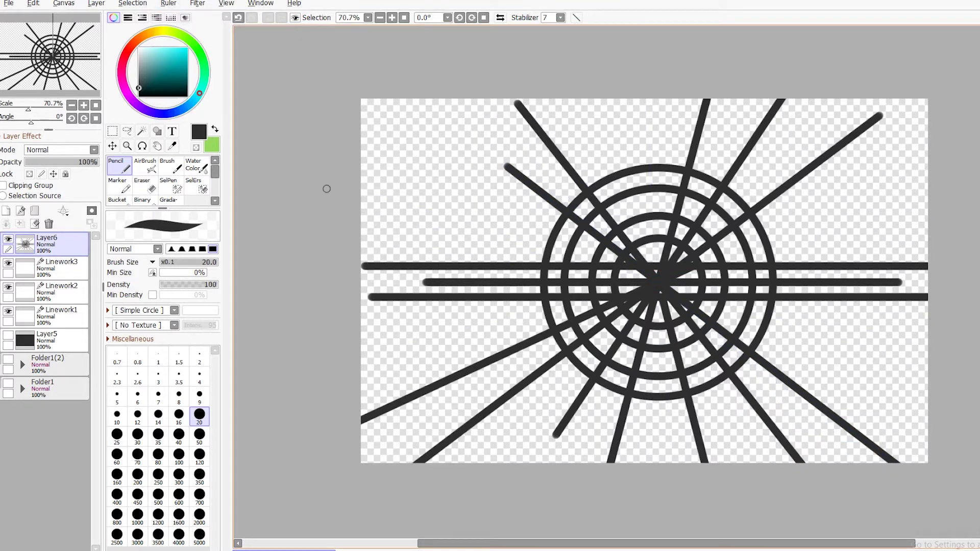
{"action": "left_click", "coordinate": [198, 4]}
{"action": "mouse_move", "coordinate": [230, 18]}
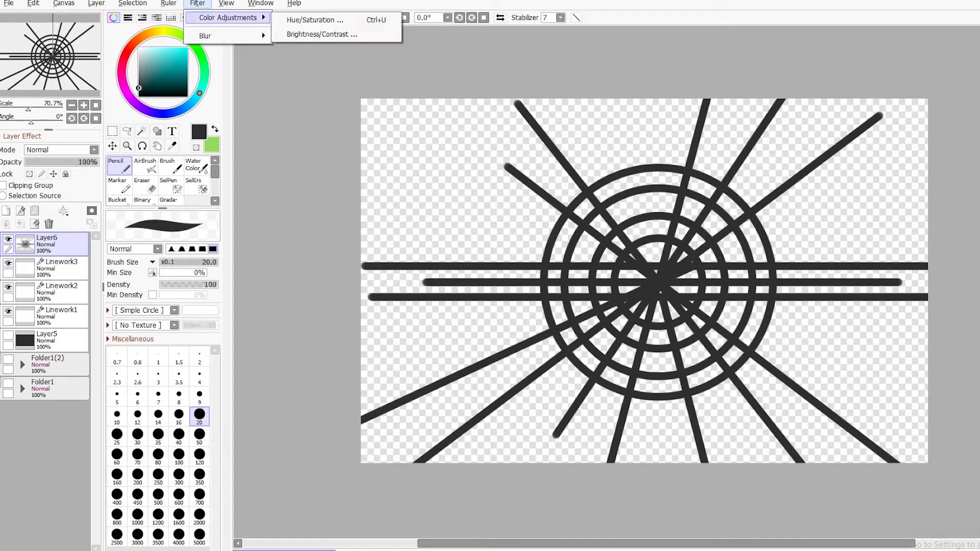
{"action": "left_click", "coordinate": [315, 20]}
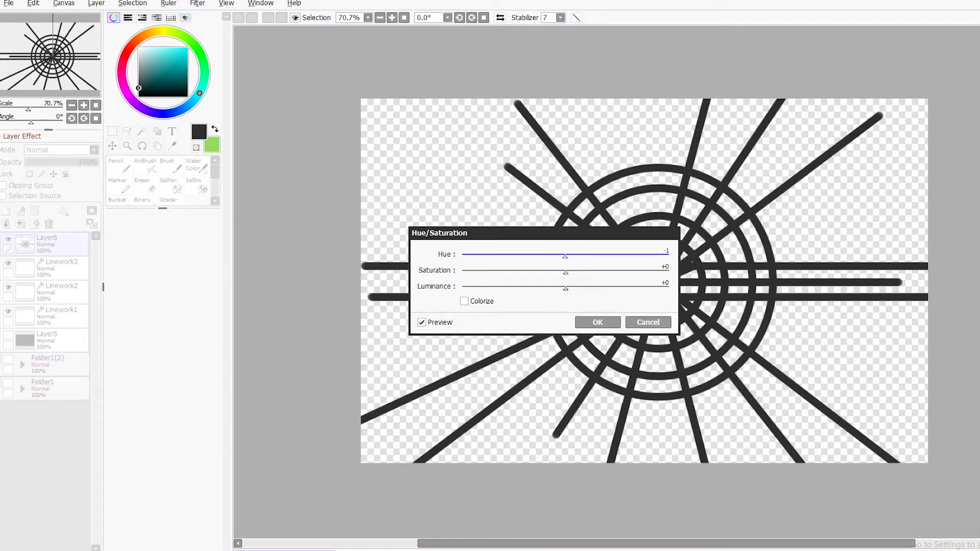
{"action": "left_click", "coordinate": [598, 323]}
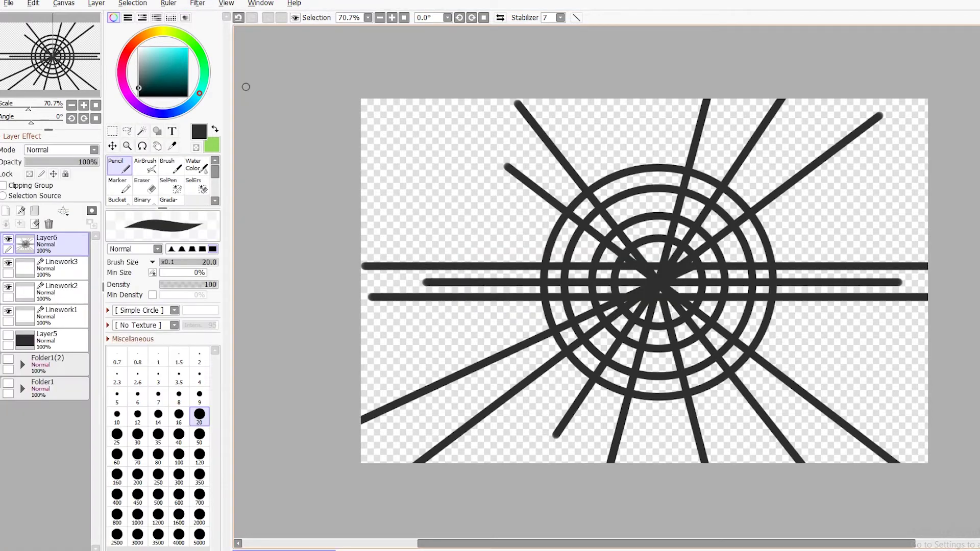
Preview a Gaussian Blur on the line art, then cancel it without applying.
{"action": "left_click", "coordinate": [198, 3]}
{"action": "mouse_move", "coordinate": [205, 36]}
{"action": "left_click", "coordinate": [307, 38]}
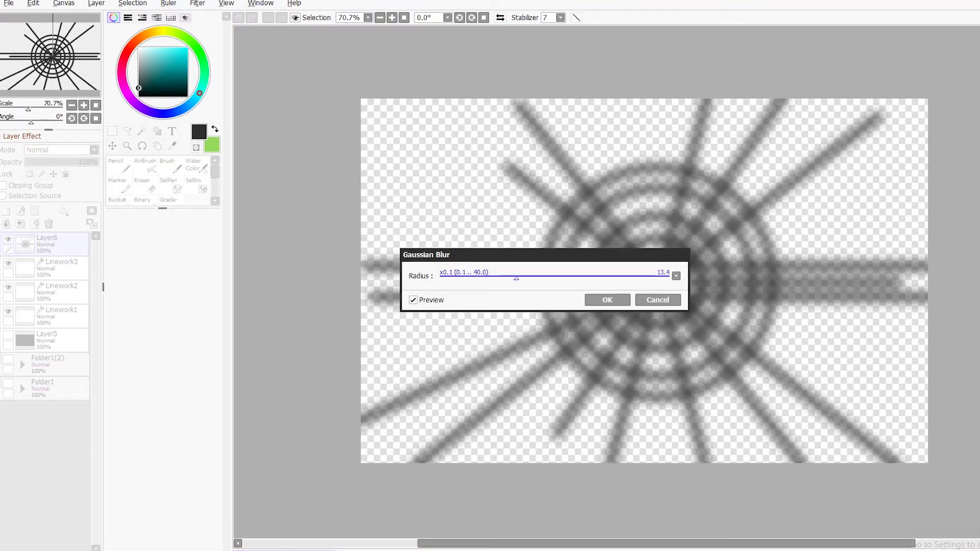
{"action": "left_click_drag", "start_coordinate": [520, 277], "coordinate": [492, 276]}
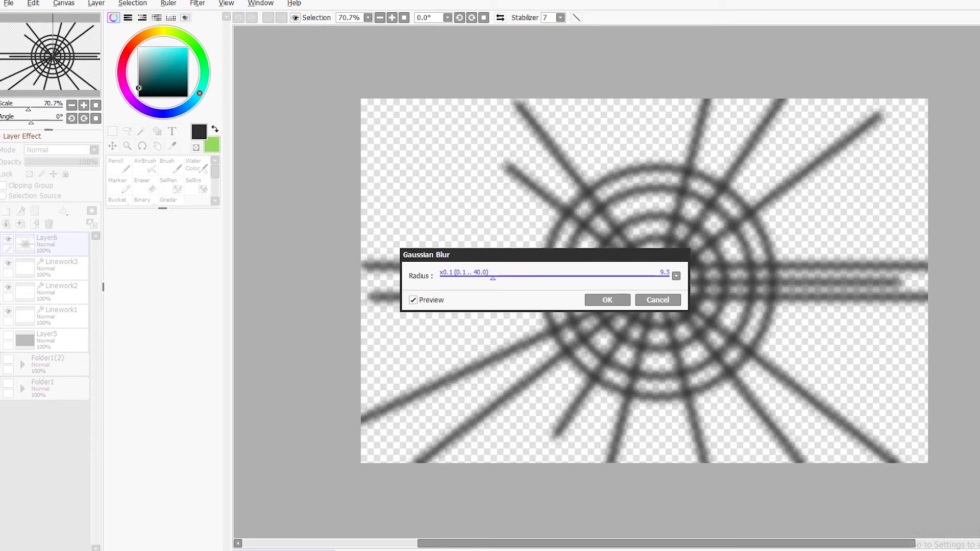
{"action": "left_click_drag", "start_coordinate": [491, 276], "coordinate": [439, 276]}
{"action": "left_click", "coordinate": [658, 300]}
{"action": "left_click", "coordinate": [198, 3]}
Apply Brightness +18, Contrast +21 and Depth +13 to the line art.
{"action": "mouse_move", "coordinate": [227, 18]}
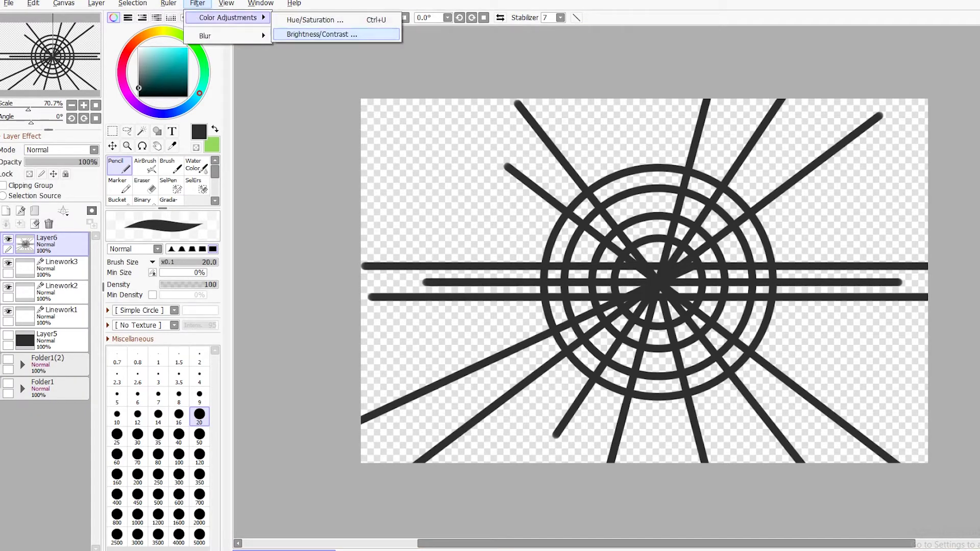
{"action": "left_click", "coordinate": [322, 35]}
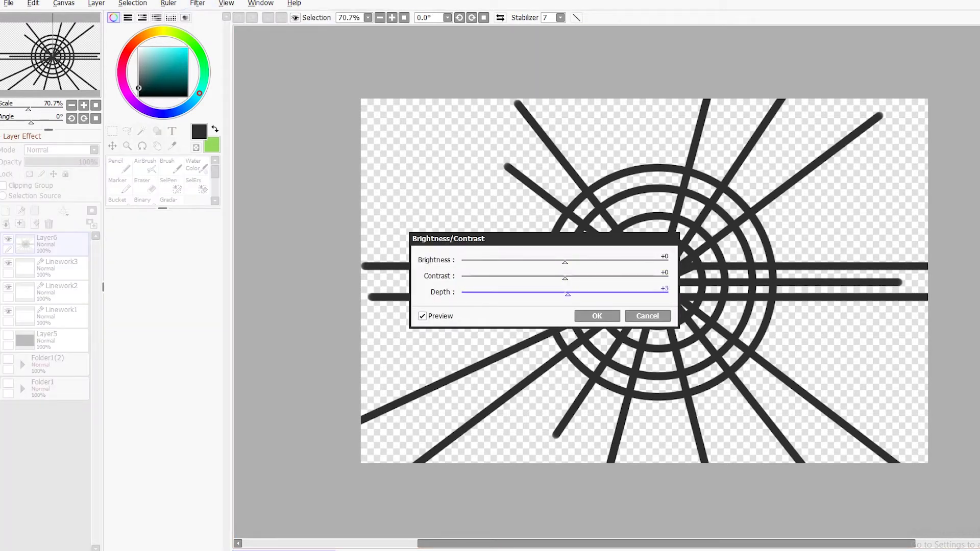
{"action": "left_click_drag", "start_coordinate": [578, 293], "coordinate": [578, 294]}
{"action": "left_click_drag", "start_coordinate": [565, 277], "coordinate": [584, 262]}
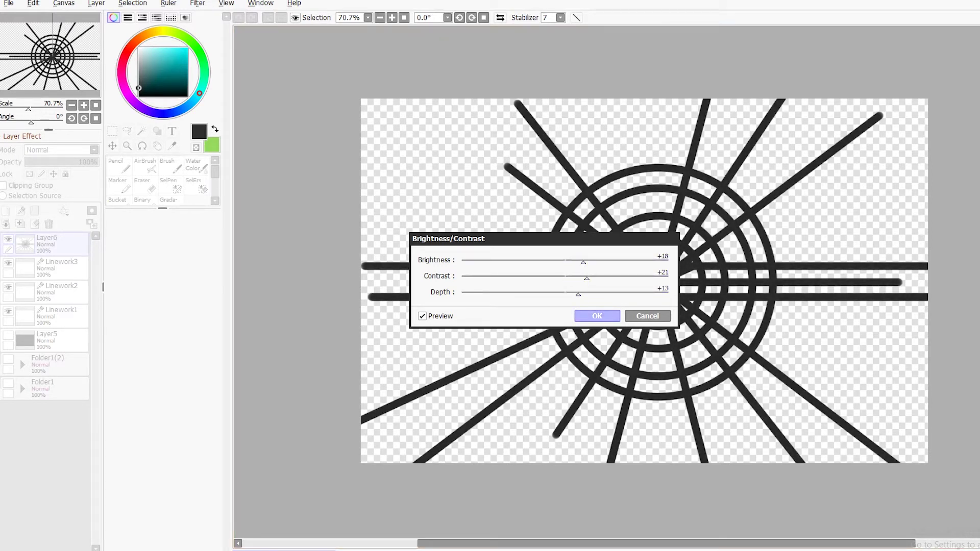
{"action": "left_click", "coordinate": [597, 316]}
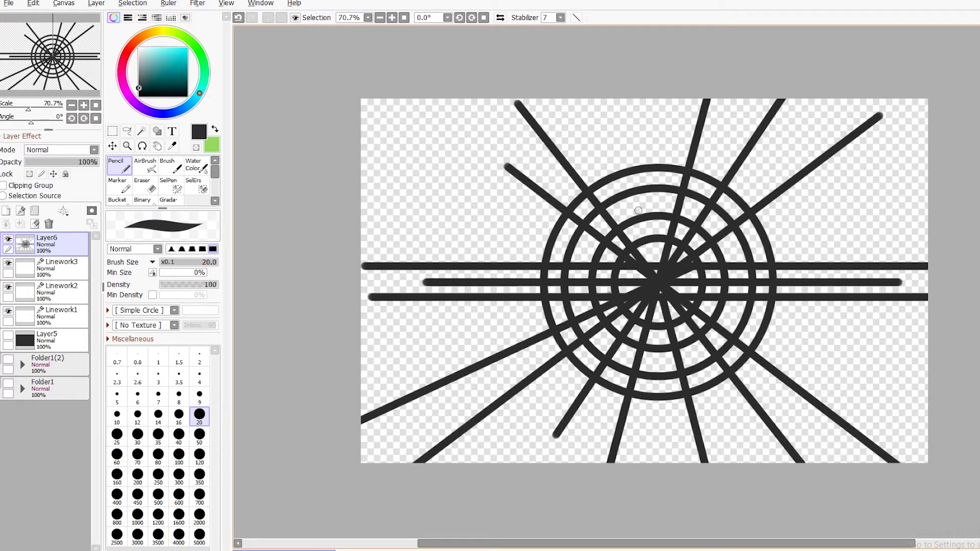
Try a larger Gaussian Blur radius on the preview, then cancel it.
{"action": "left_click", "coordinate": [197, 3]}
{"action": "mouse_move", "coordinate": [230, 36]}
{"action": "left_click", "coordinate": [309, 39]}
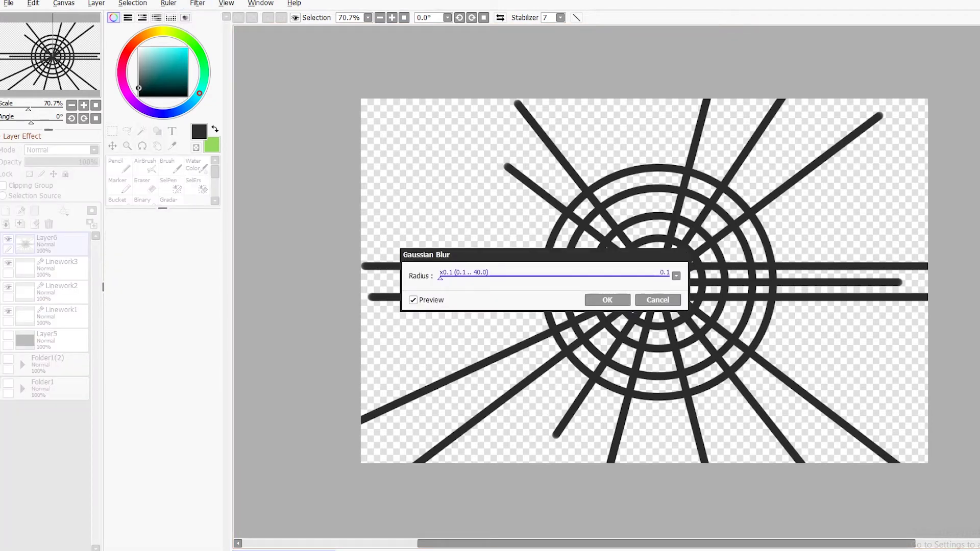
{"action": "mouse_move", "coordinate": [525, 278]}
{"action": "left_mouse_down"}
{"action": "mouse_move", "coordinate": [583, 277]}
{"action": "mouse_move", "coordinate": [440, 277]}
{"action": "mouse_move", "coordinate": [555, 277]}
{"action": "mouse_move", "coordinate": [537, 278]}
{"action": "left_mouse_up"}
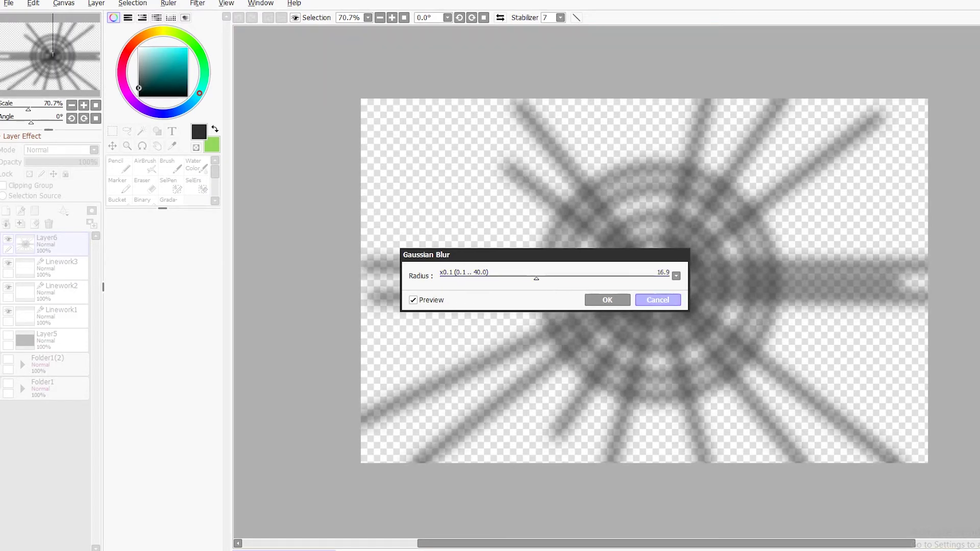
{"action": "left_click", "coordinate": [658, 300]}
Open a second 75% view of the canvas with View > New View.
{"action": "key", "text": "alt+v"}
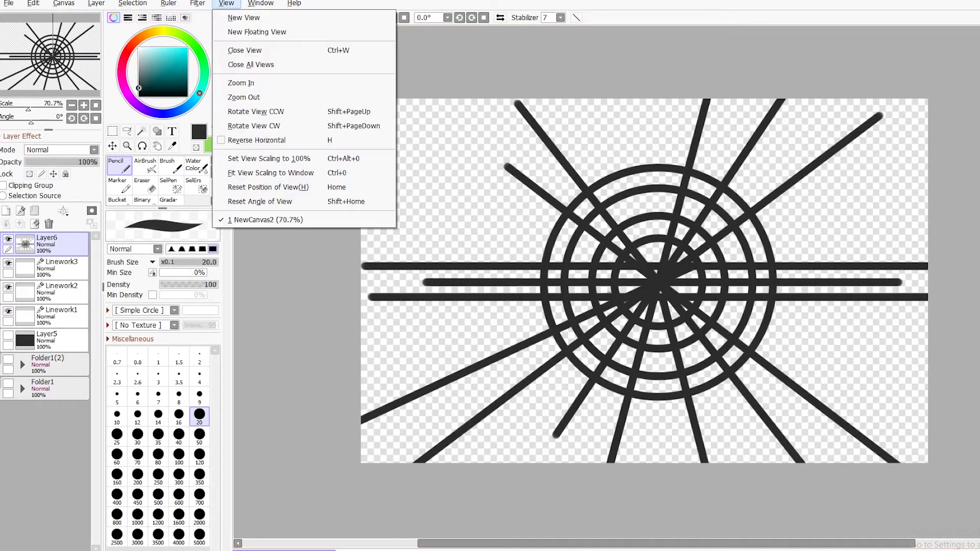
{"action": "key", "text": "Down"}
{"action": "key", "text": "Return"}
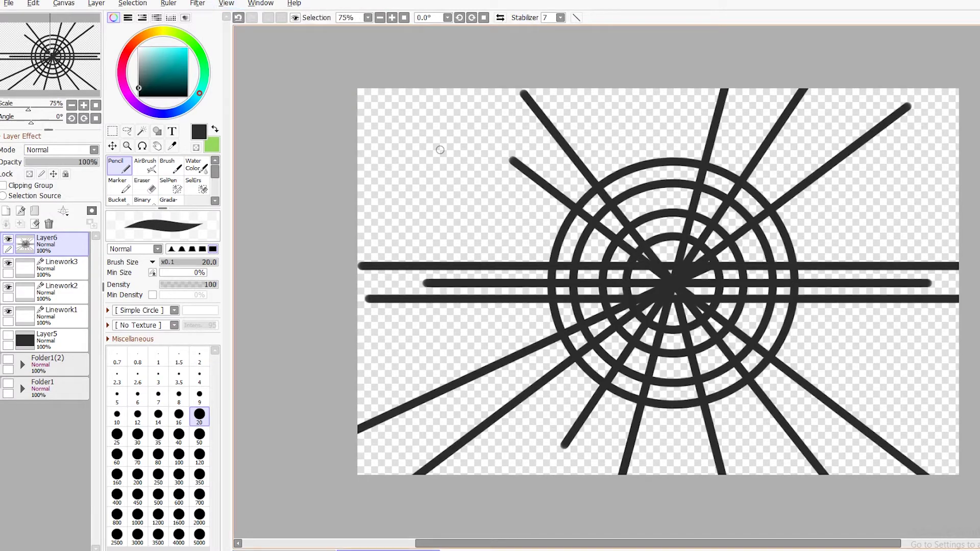
Open a floating view of the drawing, scroll it, and close it again.
{"action": "key", "text": "alt+v"}
{"action": "key", "text": "Down"}
{"action": "key", "text": "Down"}
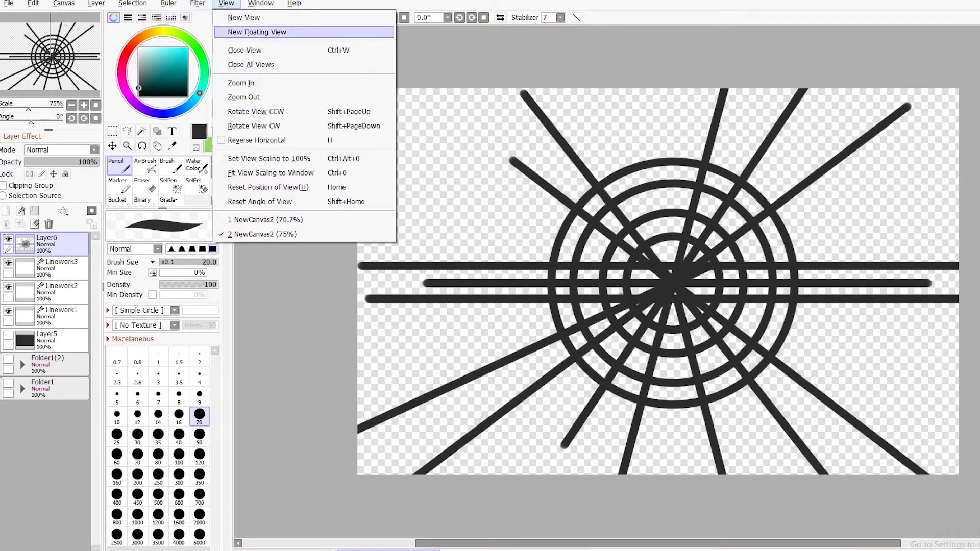
{"action": "key", "text": "Return"}
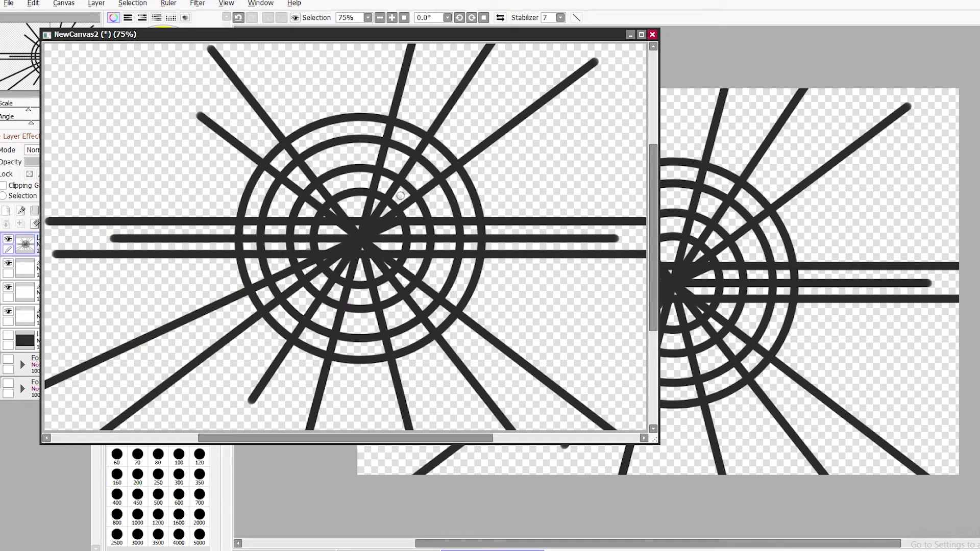
{"action": "left_click_drag", "start_coordinate": [653, 171], "coordinate": [634, 87]}
{"action": "left_click", "coordinate": [653, 34]}
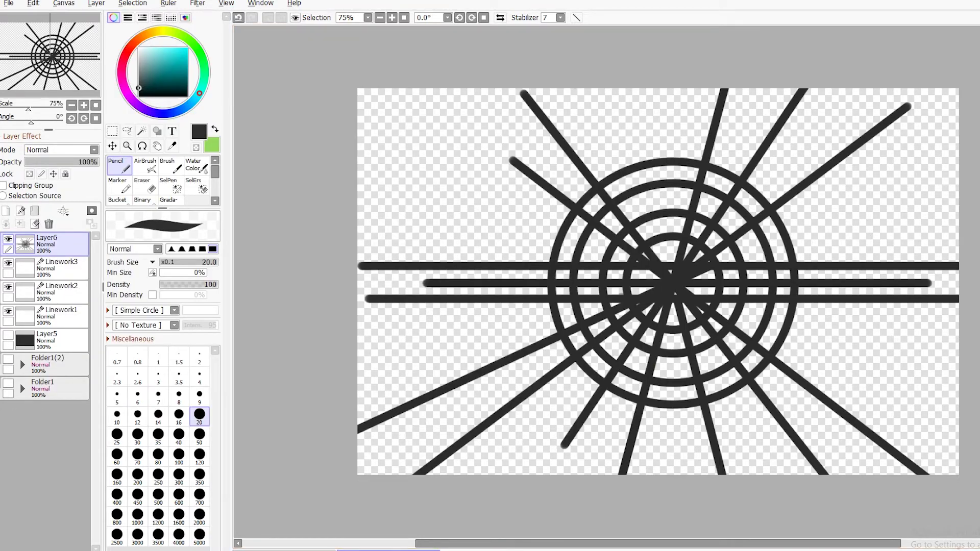
{"action": "left_click", "coordinate": [226, 3]}
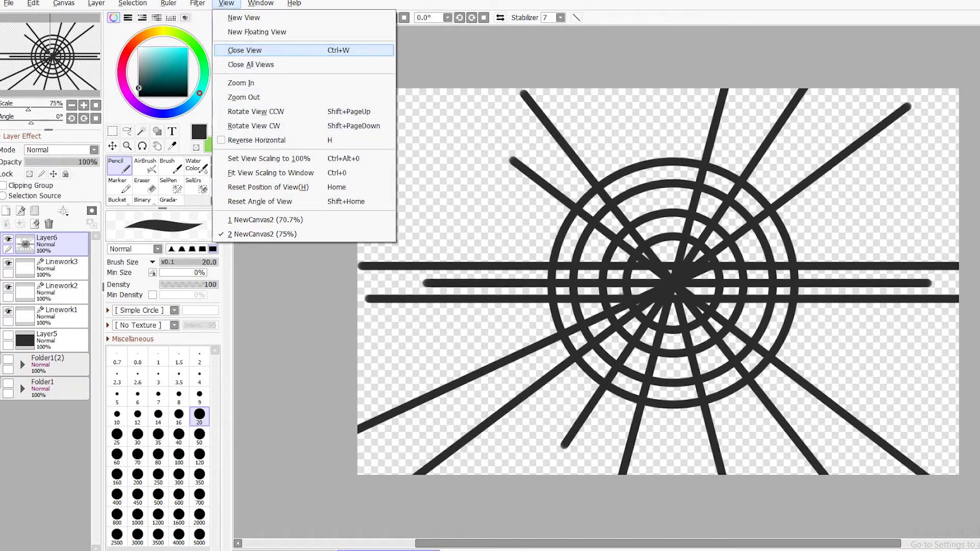
Close the extra 75% view and set the drawing's zoom to 50%.
{"action": "left_click", "coordinate": [244, 50]}
{"action": "left_click", "coordinate": [198, 3]}
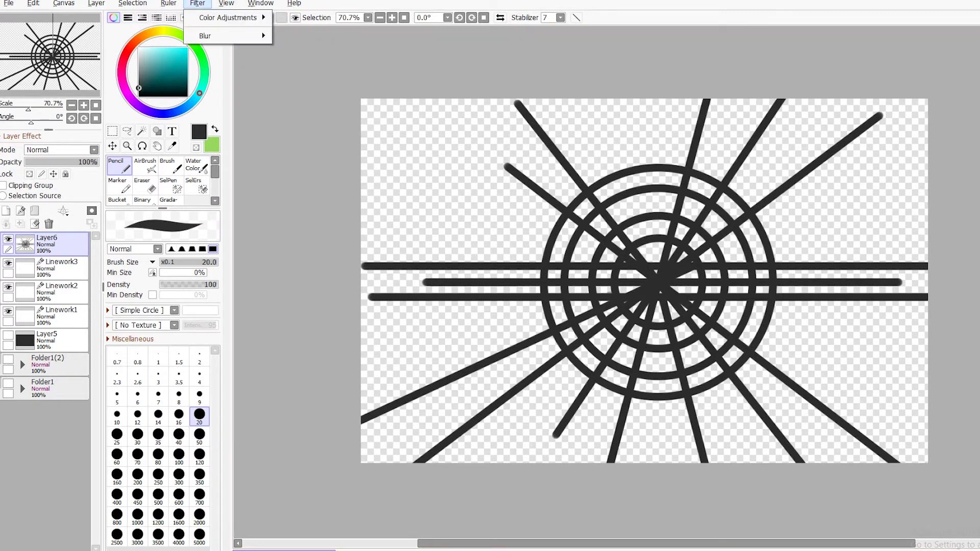
{"action": "mouse_move", "coordinate": [226, 3]}
{"action": "left_click", "coordinate": [240, 83]}
{"action": "left_click", "coordinate": [226, 3]}
{"action": "left_click", "coordinate": [244, 97]}
{"action": "left_click", "coordinate": [226, 3]}
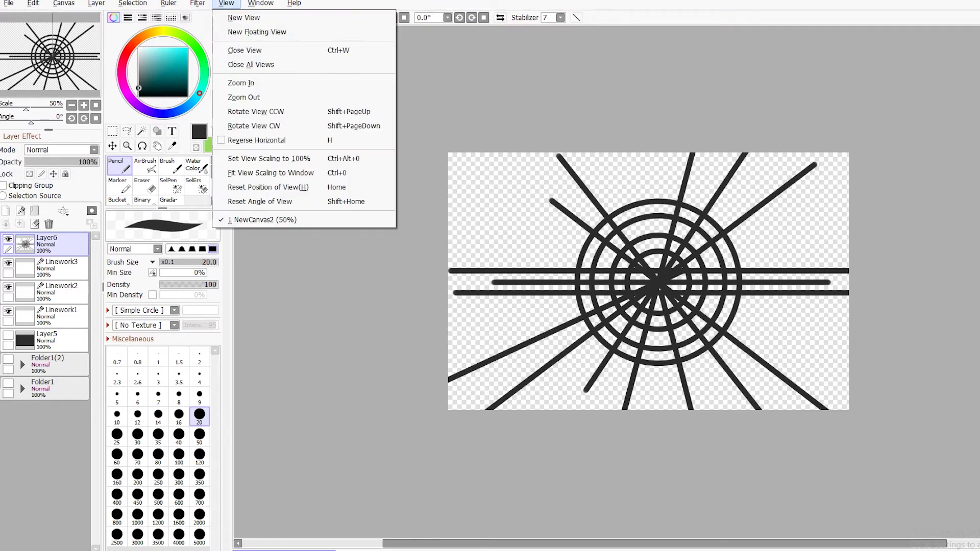
Rotate the view counter-clockwise and clockwise, then return it to 0° upright.
{"action": "left_click", "coordinate": [263, 111]}
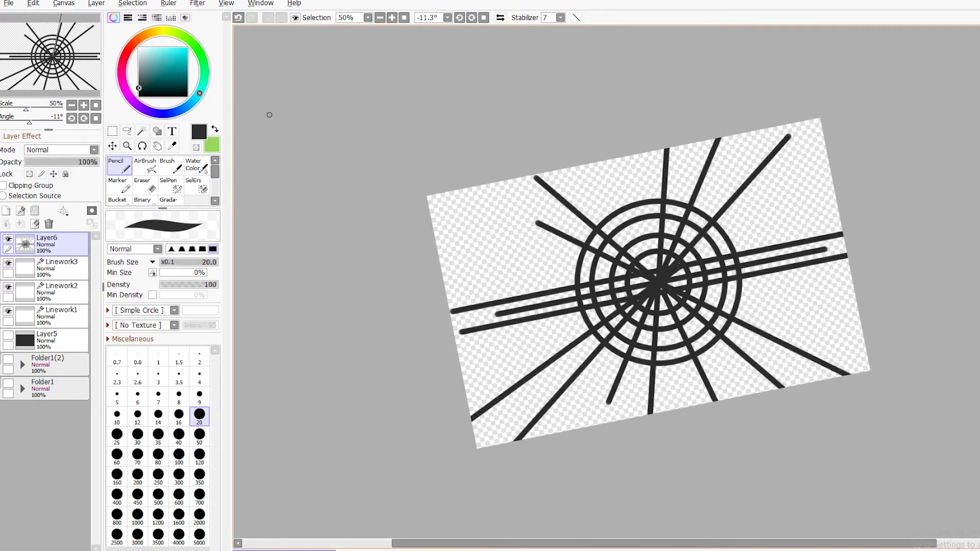
{"action": "left_click", "coordinate": [238, 18]}
{"action": "left_click", "coordinate": [472, 17]}
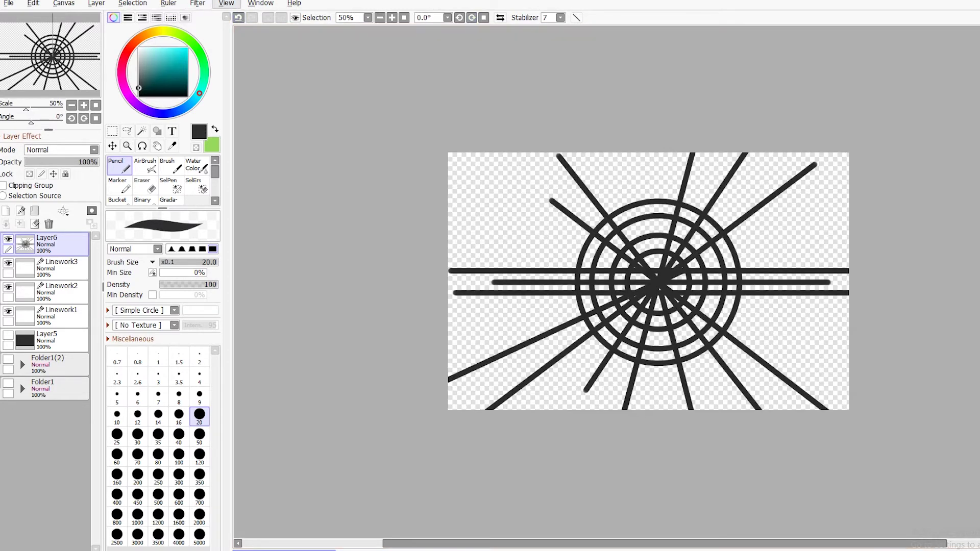
{"action": "left_click", "coordinate": [226, 3]}
{"action": "left_click", "coordinate": [248, 110]}
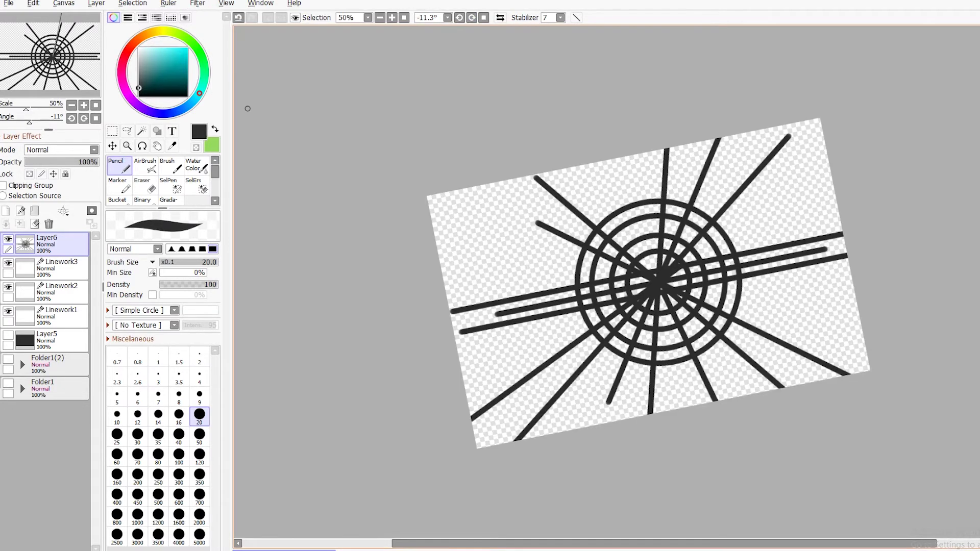
{"action": "left_click", "coordinate": [226, 3]}
{"action": "left_click", "coordinate": [248, 109]}
{"action": "left_click", "coordinate": [227, 3]}
{"action": "left_click", "coordinate": [248, 127]}
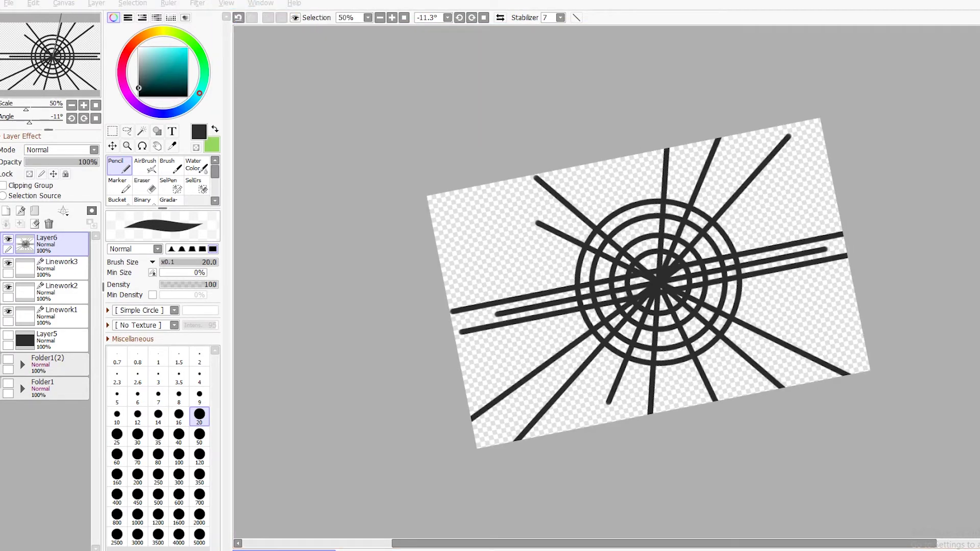
{"action": "left_click", "coordinate": [226, 3]}
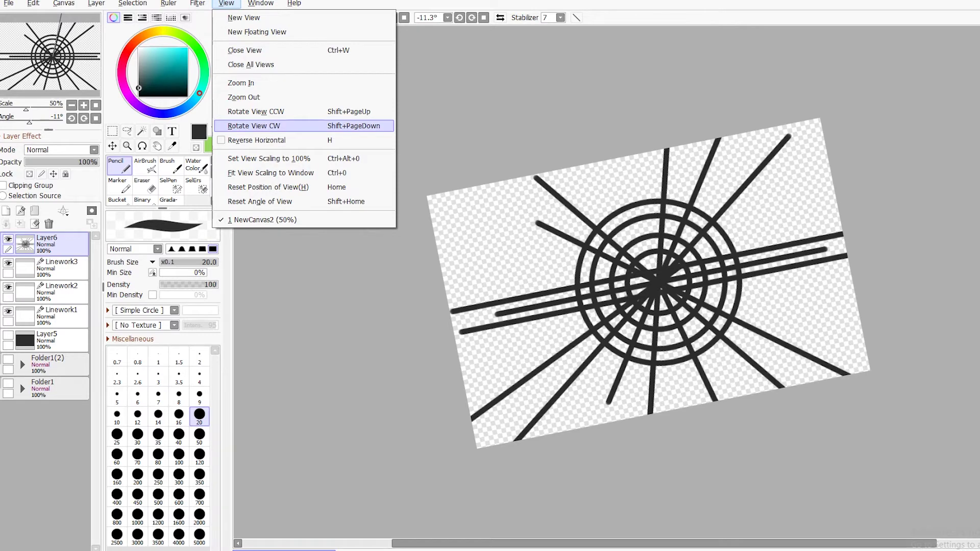
{"action": "left_click", "coordinate": [253, 125]}
Mirror the view horizontally twice, restoring the unflipped orientation each time.
{"action": "left_click", "coordinate": [226, 3]}
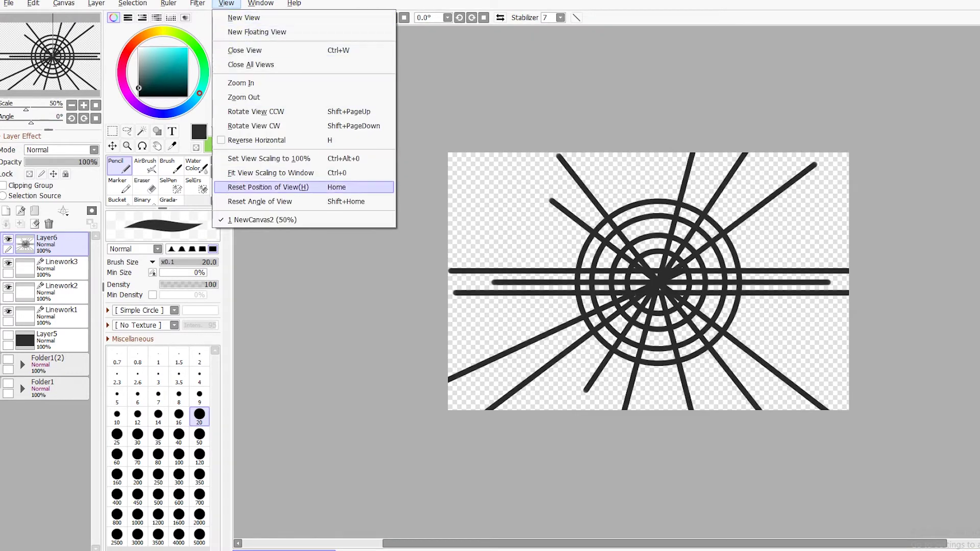
{"action": "left_click", "coordinate": [256, 140]}
{"action": "left_click", "coordinate": [226, 3]}
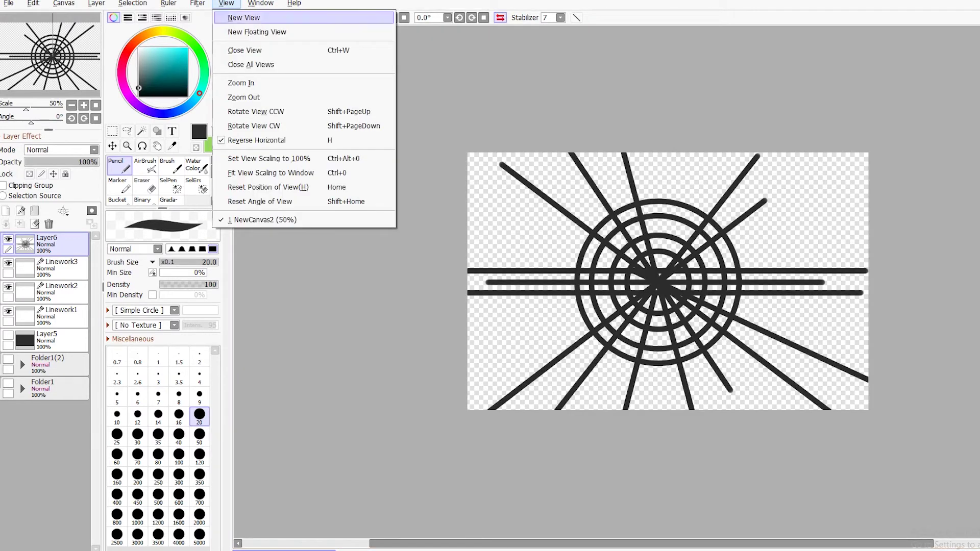
{"action": "left_click", "coordinate": [258, 139]}
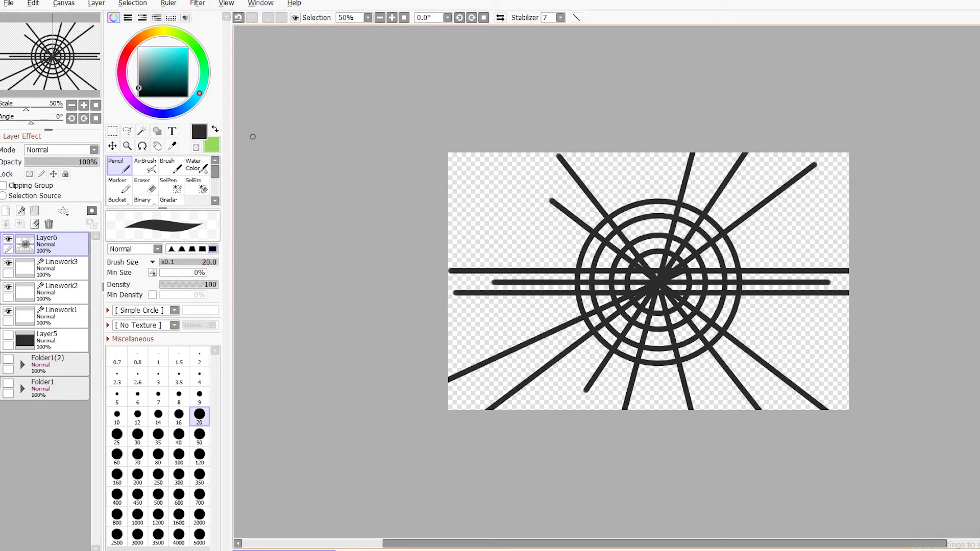
{"action": "left_click", "coordinate": [226, 3]}
{"action": "left_click", "coordinate": [258, 139]}
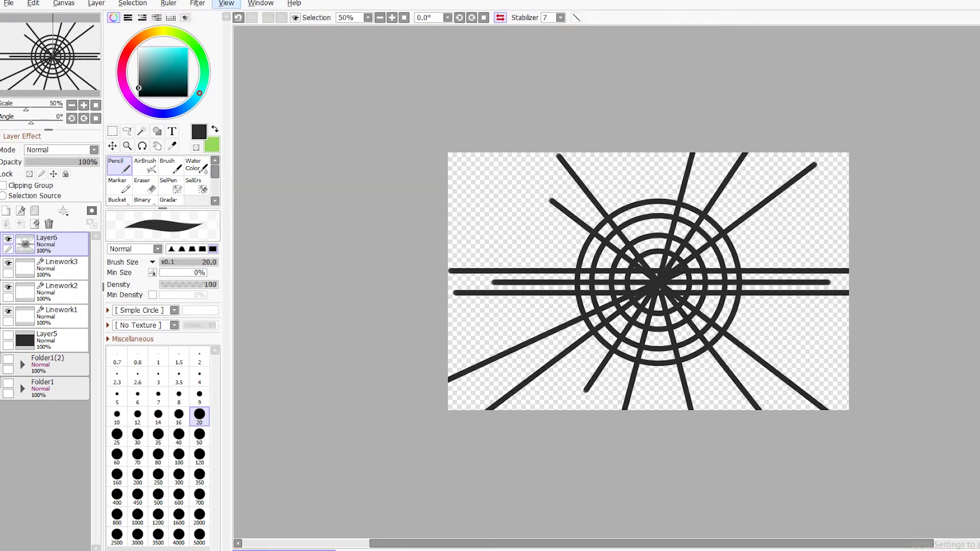
{"action": "left_click", "coordinate": [226, 3]}
{"action": "left_click", "coordinate": [258, 140]}
{"action": "left_click", "coordinate": [226, 3]}
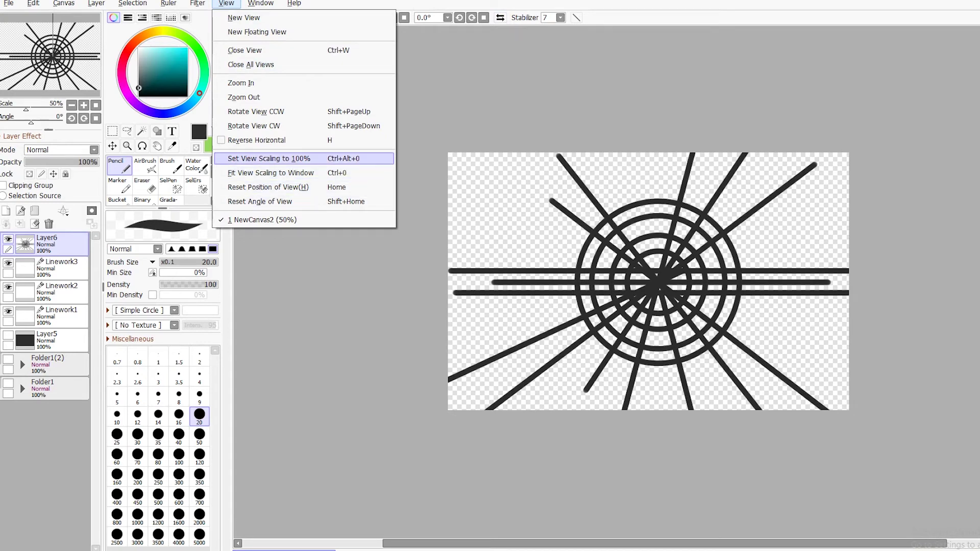
Show the canvas at 100% scale and scroll around the drawing.
{"action": "left_click", "coordinate": [269, 158]}
{"action": "scroll", "coordinate": [509, 270], "scroll_direction": "down", "scroll_amount": 3}
{"action": "scroll", "coordinate": [509, 270], "scroll_direction": "up", "scroll_amount": 4}
{"action": "scroll", "coordinate": [509, 270], "scroll_direction": "down", "scroll_amount": 2}
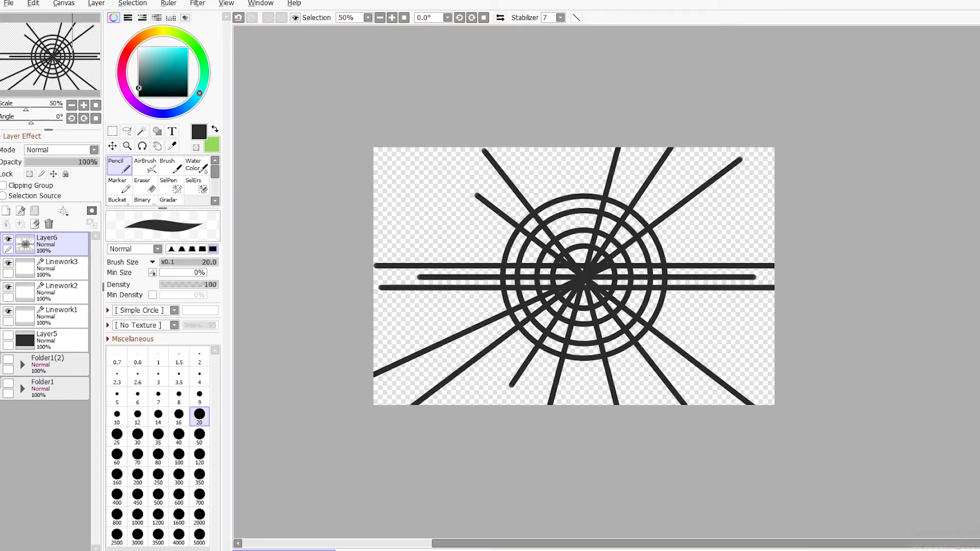
{"action": "left_click", "coordinate": [226, 3]}
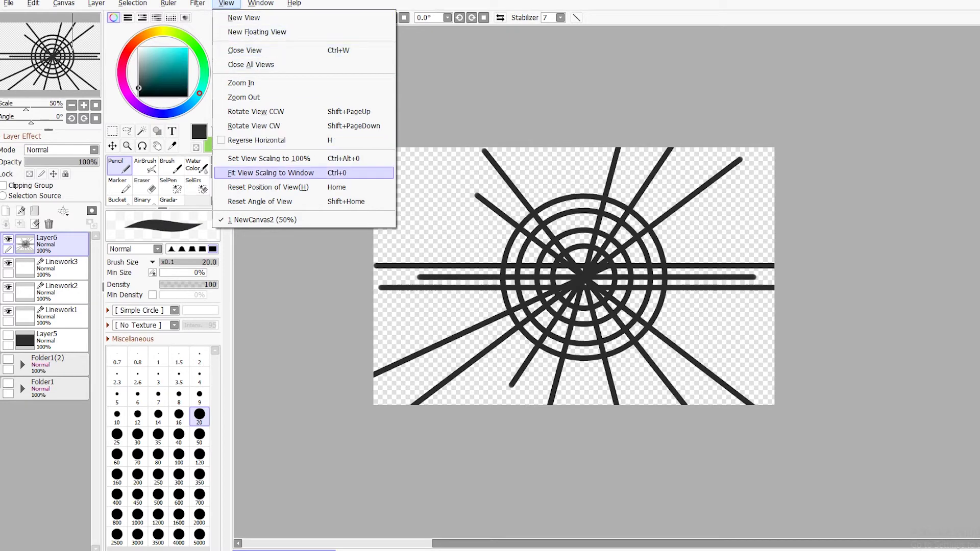
{"action": "left_click", "coordinate": [269, 159]}
Reset the view position to recentre the canvas and reset its angle to zero.
{"action": "left_click", "coordinate": [226, 3]}
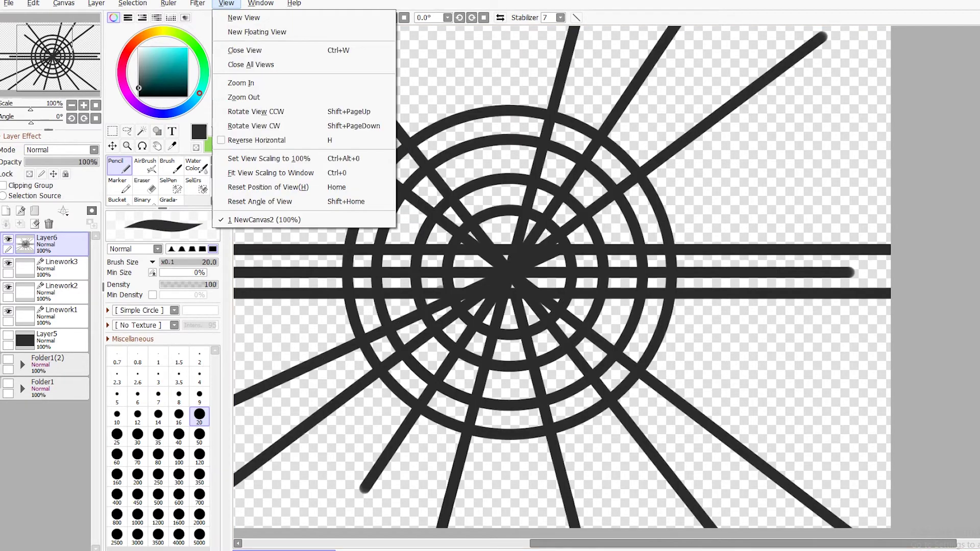
{"action": "left_click", "coordinate": [268, 187]}
{"action": "left_click", "coordinate": [226, 3]}
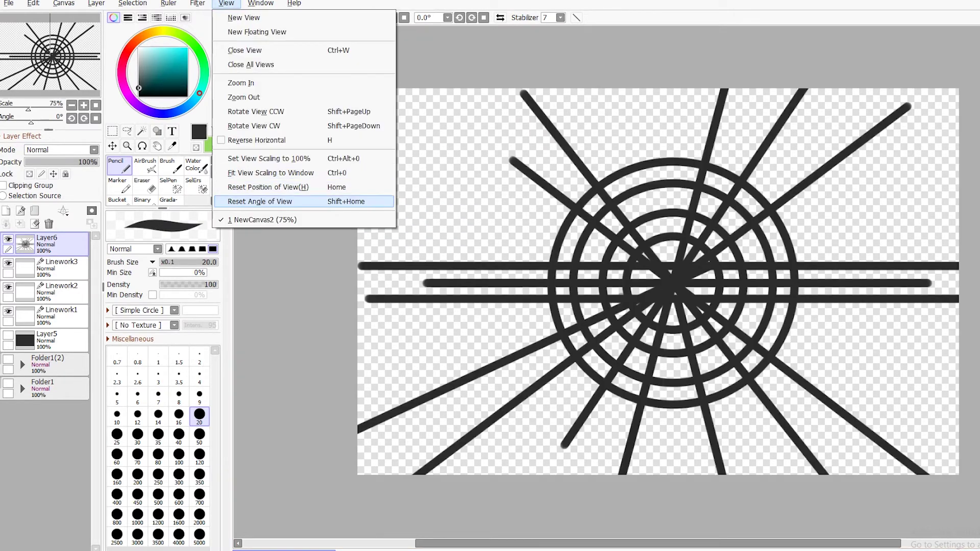
{"action": "left_click", "coordinate": [259, 201]}
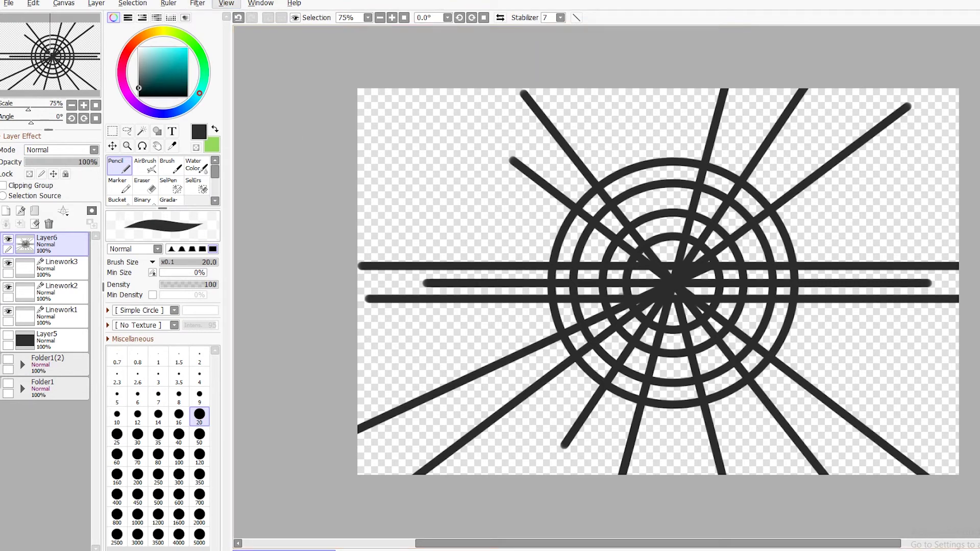
{"action": "left_click", "coordinate": [226, 3]}
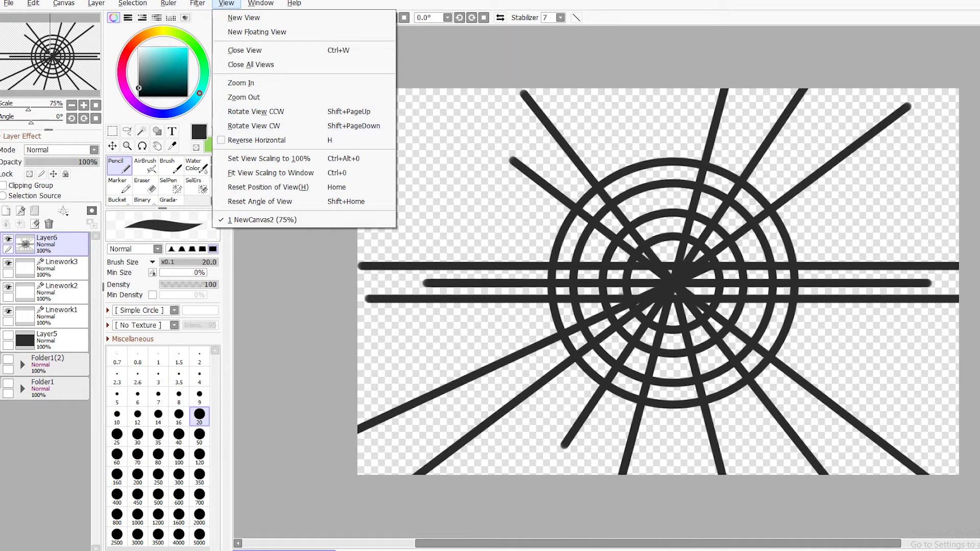
{"action": "left_click", "coordinate": [470, 53]}
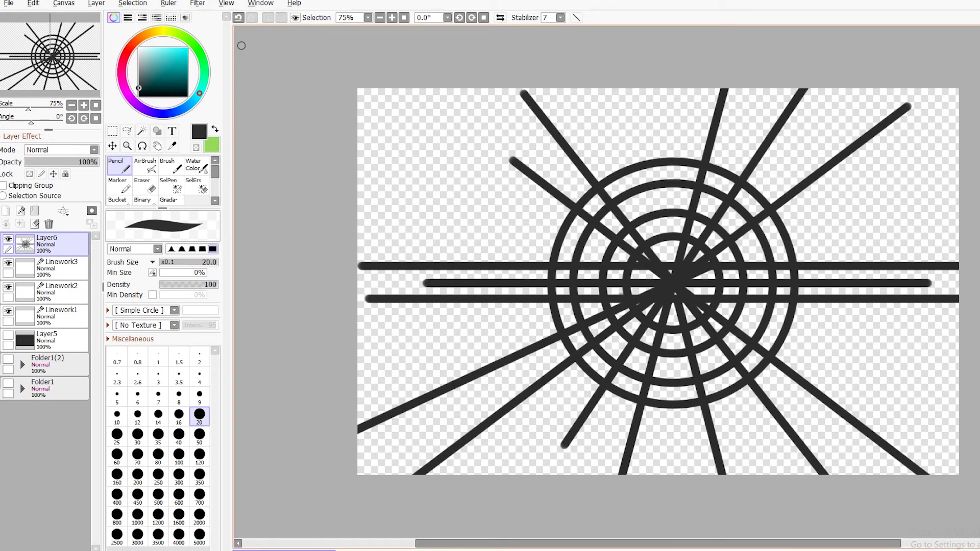
{"action": "left_click", "coordinate": [260, 3]}
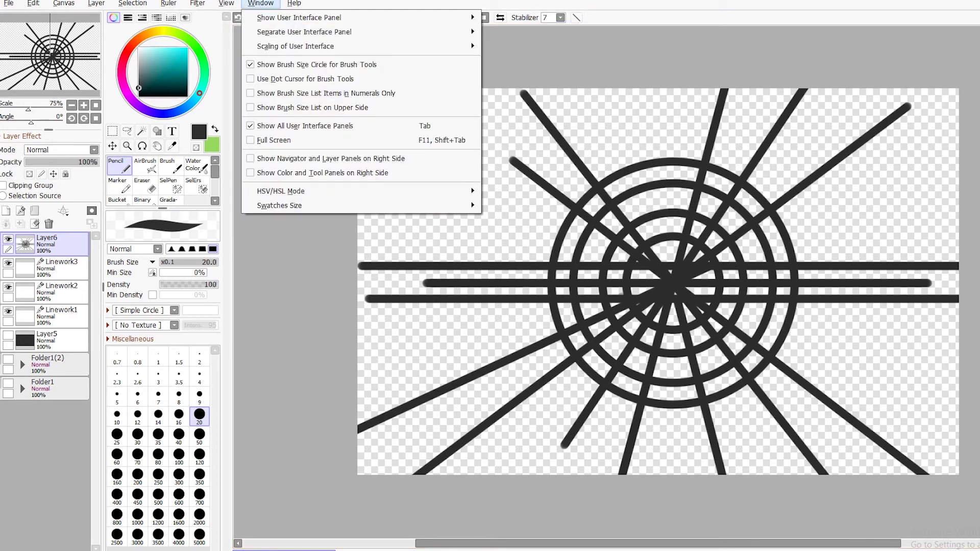
{"action": "mouse_move", "coordinate": [360, 18]}
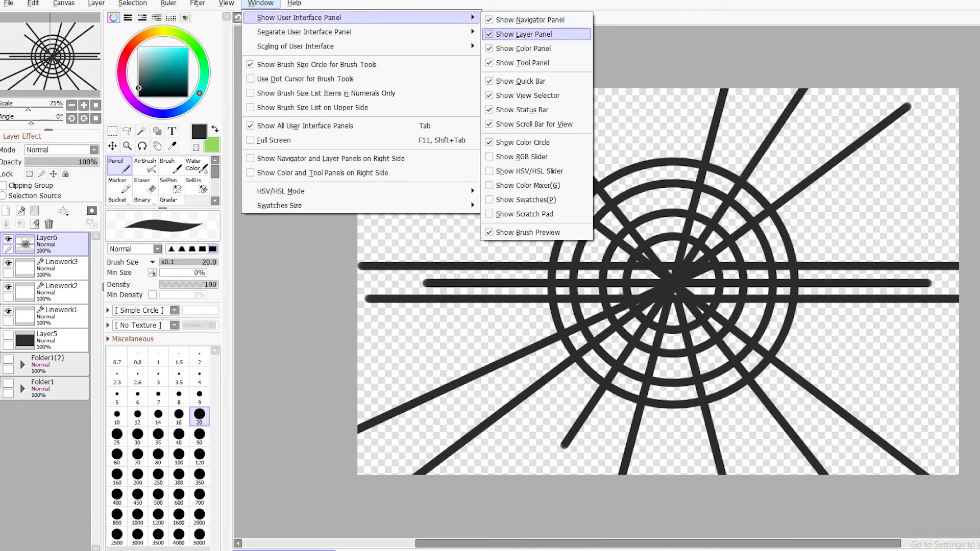
{"action": "mouse_move", "coordinate": [306, 17]}
{"action": "left_click", "coordinate": [526, 19]}
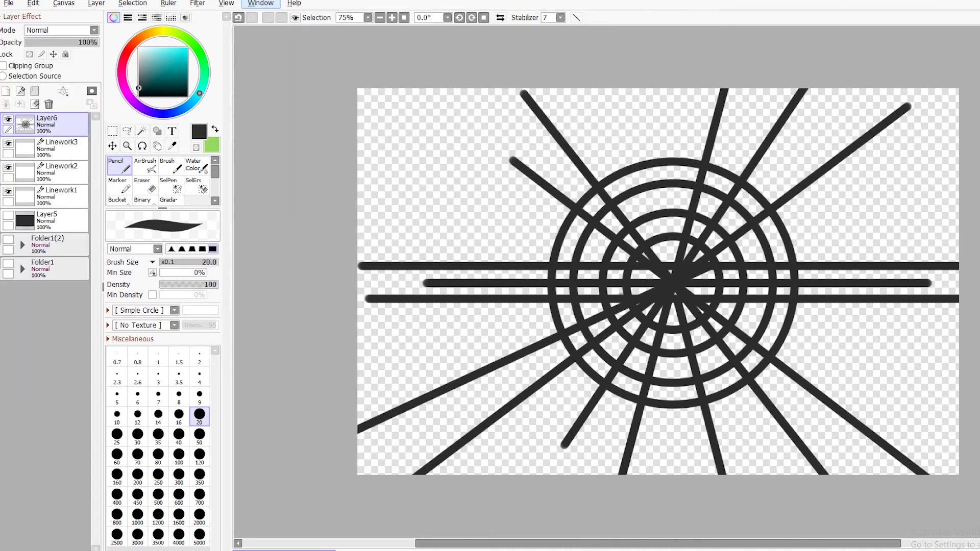
{"action": "left_click", "coordinate": [261, 3]}
{"action": "mouse_move", "coordinate": [306, 17]}
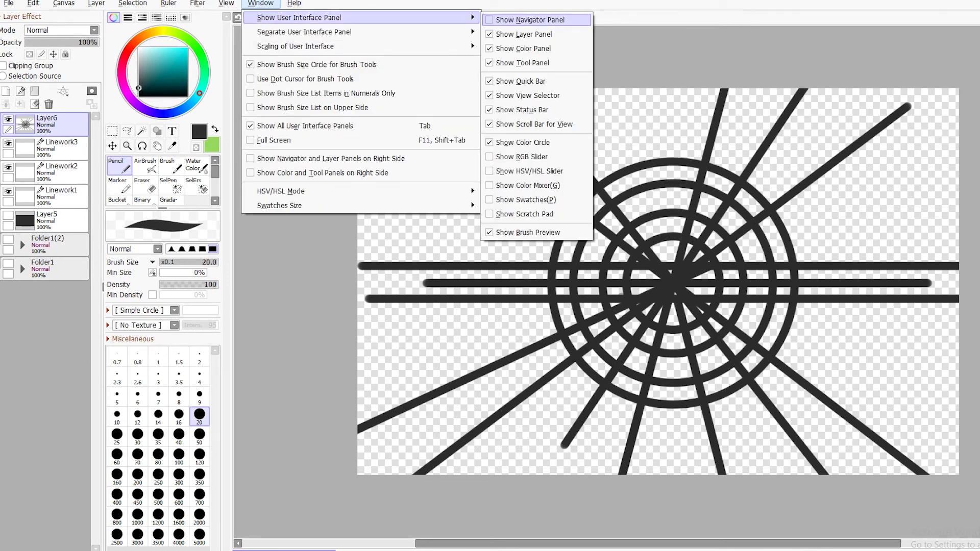
{"action": "left_click", "coordinate": [529, 20]}
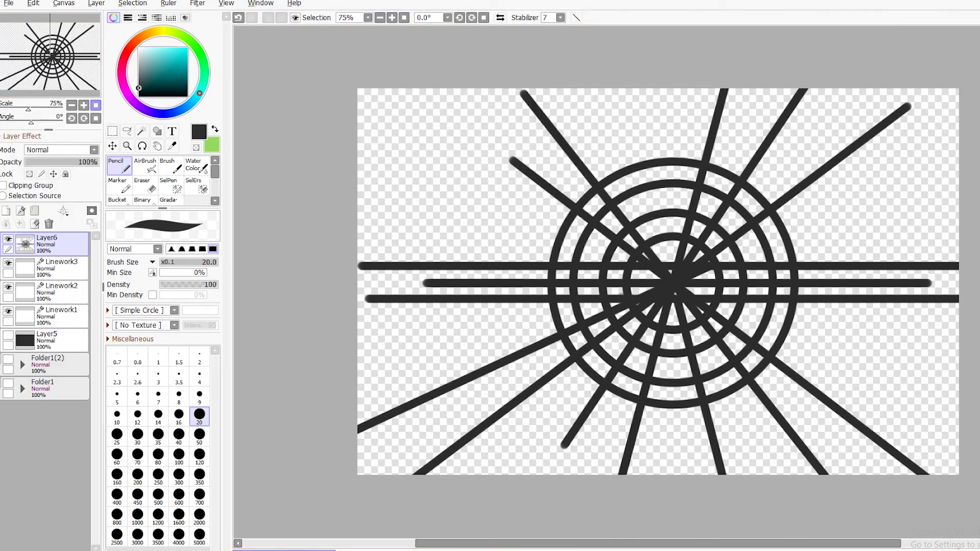
{"action": "left_click", "coordinate": [261, 4]}
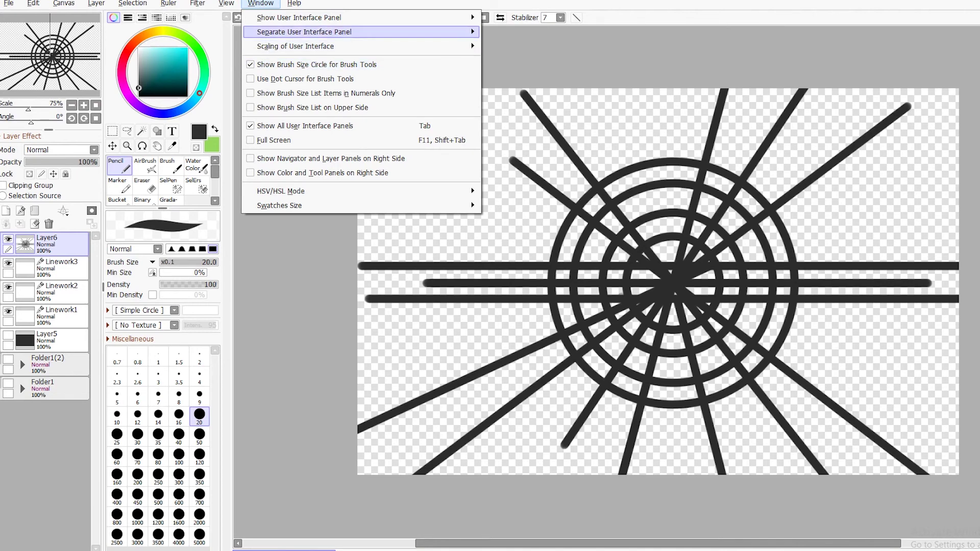
{"action": "mouse_move", "coordinate": [307, 17]}
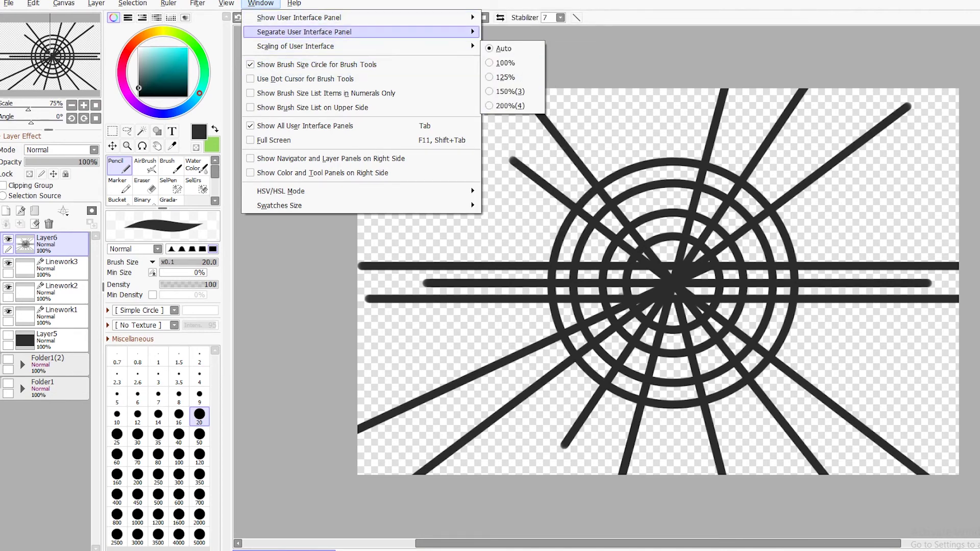
{"action": "left_click", "coordinate": [535, 34]}
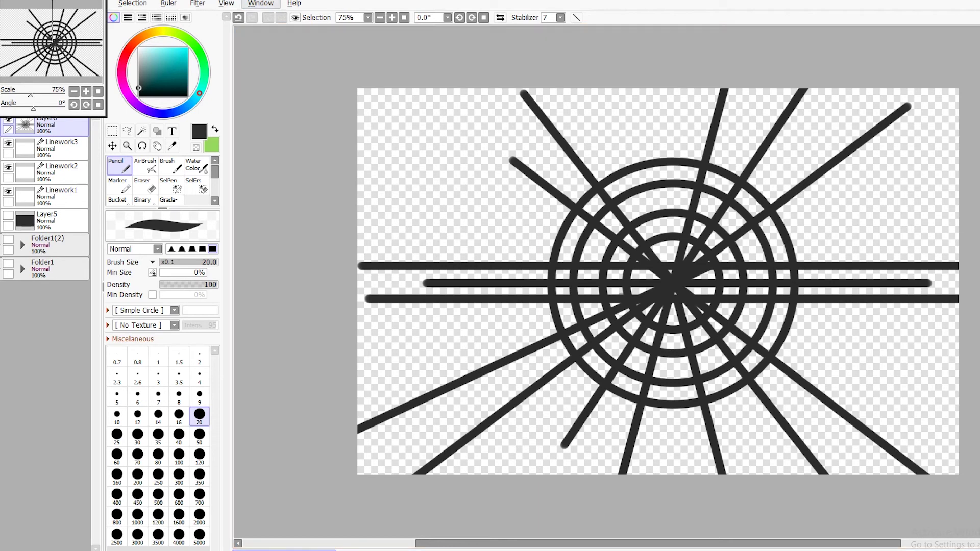
{"action": "left_click", "coordinate": [260, 3]}
{"action": "mouse_move", "coordinate": [316, 33]}
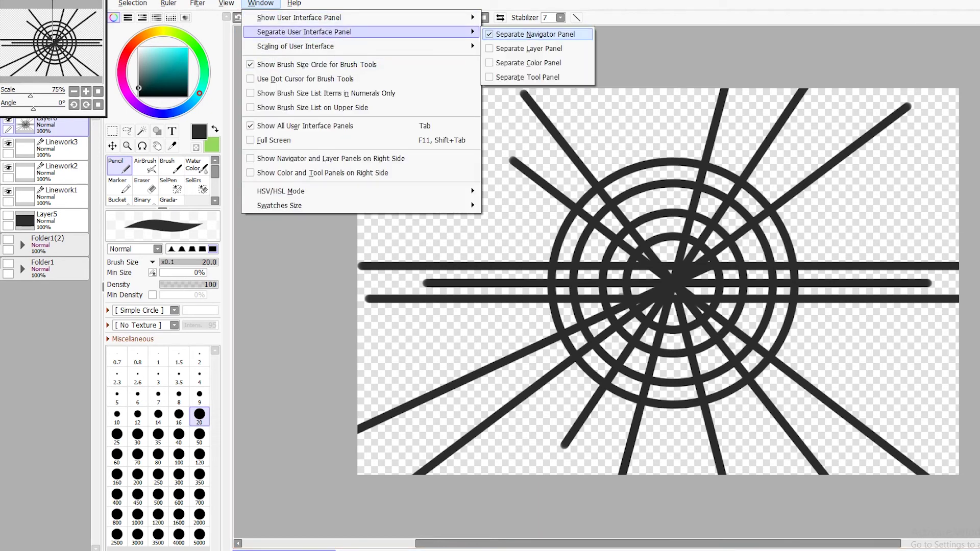
{"action": "left_click", "coordinate": [531, 33]}
{"action": "left_click", "coordinate": [260, 3]}
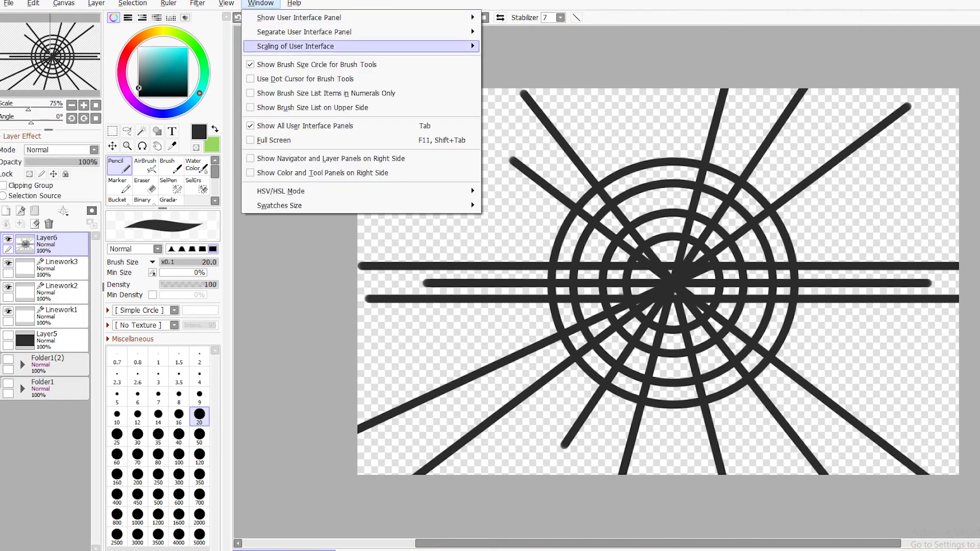
{"action": "mouse_move", "coordinate": [306, 205]}
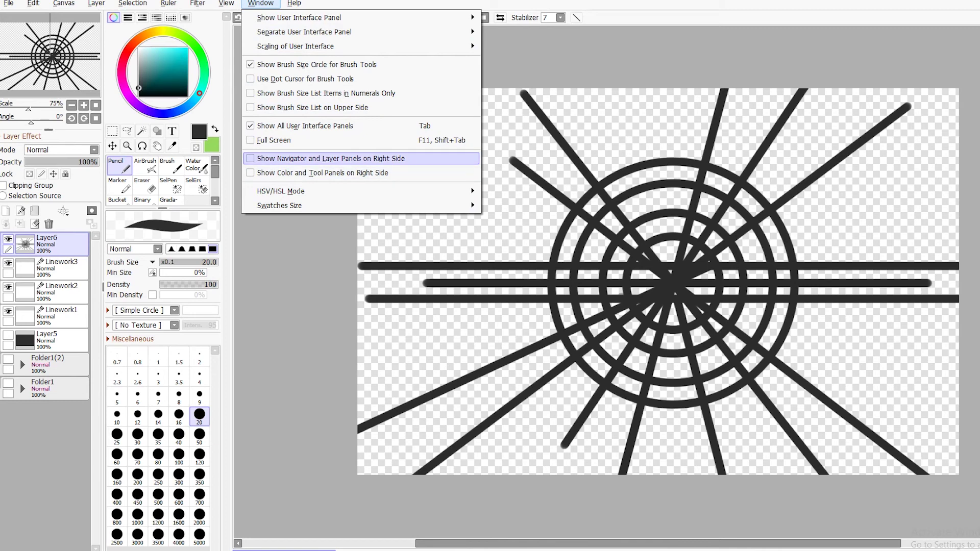
{"action": "mouse_move", "coordinate": [306, 17]}
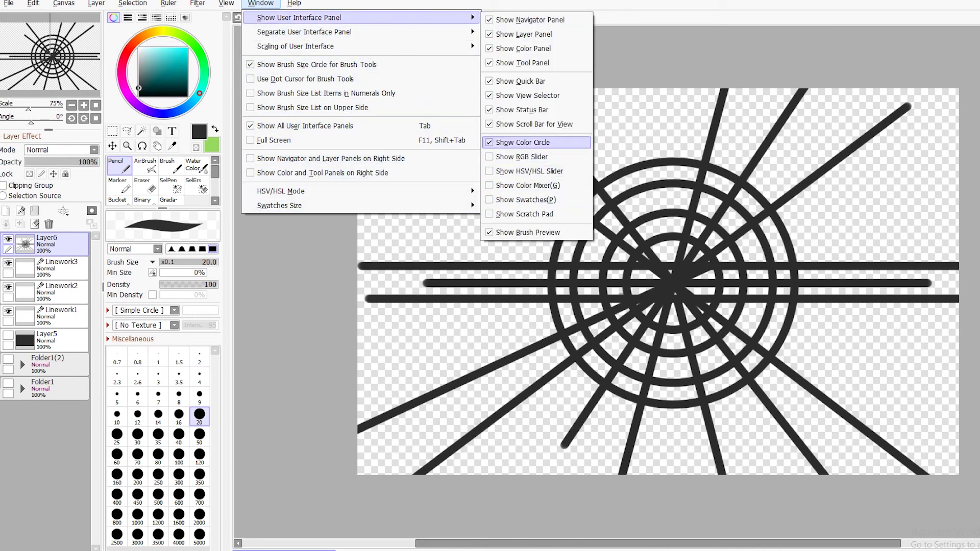
{"action": "left_click", "coordinate": [297, 257]}
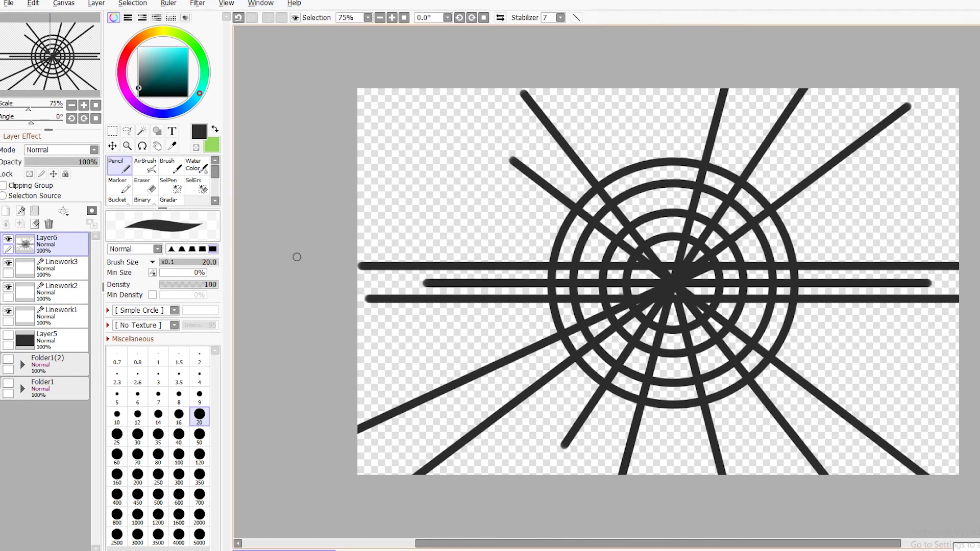
Bring up Help > Shortcut Keys and expand the Edit and File categories.
{"action": "left_click", "coordinate": [294, 3]}
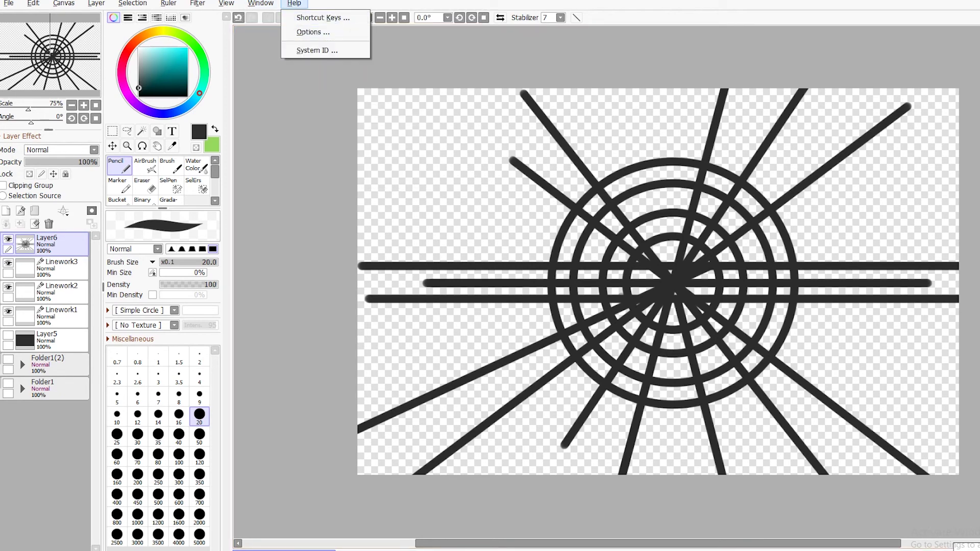
{"action": "left_click", "coordinate": [316, 18]}
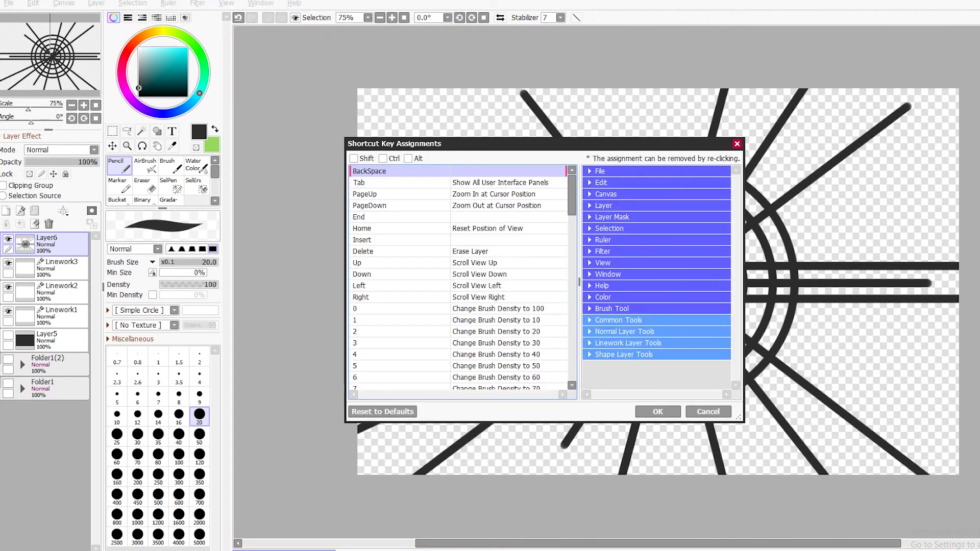
{"action": "left_click", "coordinate": [602, 182]}
{"action": "left_click", "coordinate": [601, 183]}
{"action": "left_click", "coordinate": [600, 171]}
{"action": "left_click", "coordinate": [600, 172]}
Scroll through the shortcut key list, close it, and open the application Options from Help.
{"action": "left_click_drag", "start_coordinate": [572, 196], "coordinate": [572, 360]}
{"action": "scroll", "coordinate": [460, 278], "scroll_direction": "up", "scroll_amount": 15}
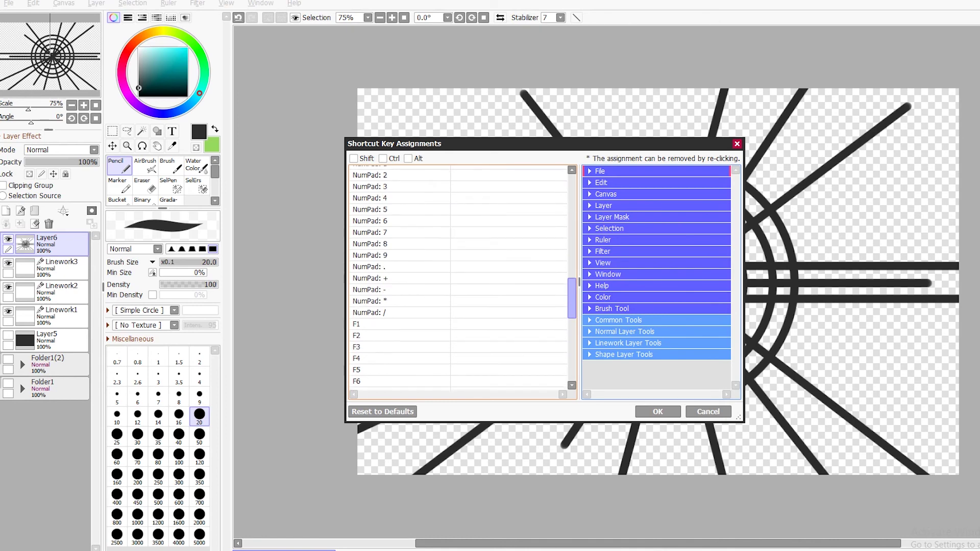
{"action": "scroll", "coordinate": [460, 278], "scroll_direction": "up", "scroll_amount": 10}
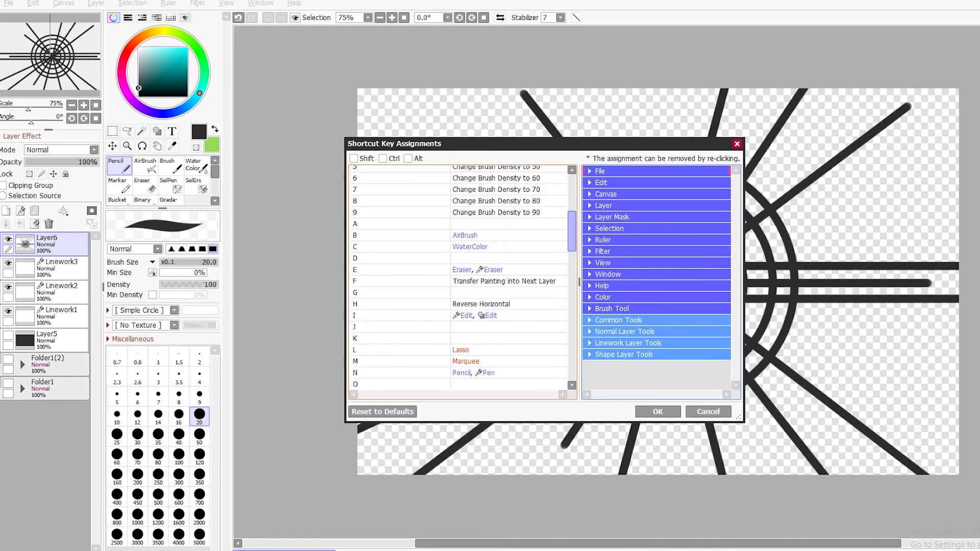
{"action": "scroll", "coordinate": [460, 279], "scroll_direction": "down", "scroll_amount": 20}
{"action": "scroll", "coordinate": [458, 278], "scroll_direction": "down", "scroll_amount": 3}
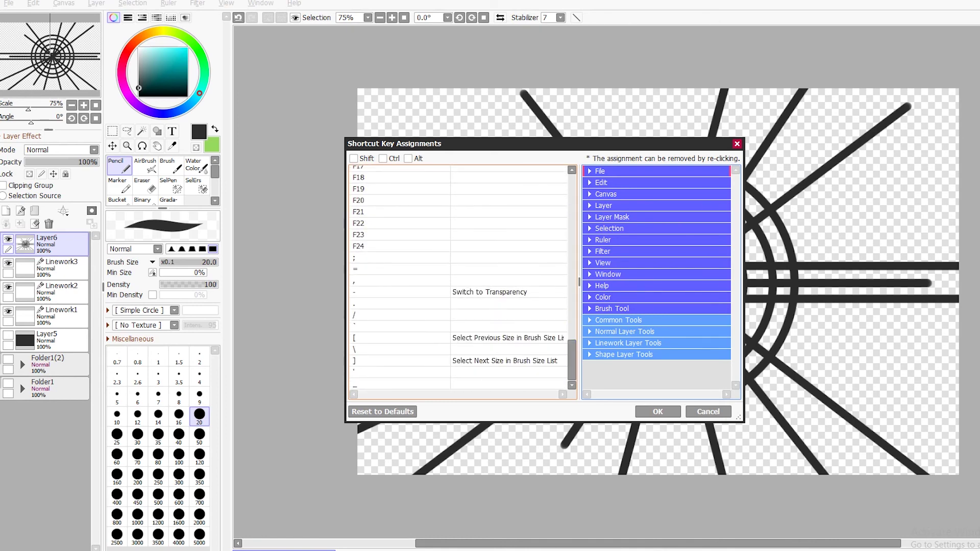
{"action": "left_click", "coordinate": [737, 143]}
{"action": "left_click", "coordinate": [294, 3]}
{"action": "left_click", "coordinate": [301, 30]}
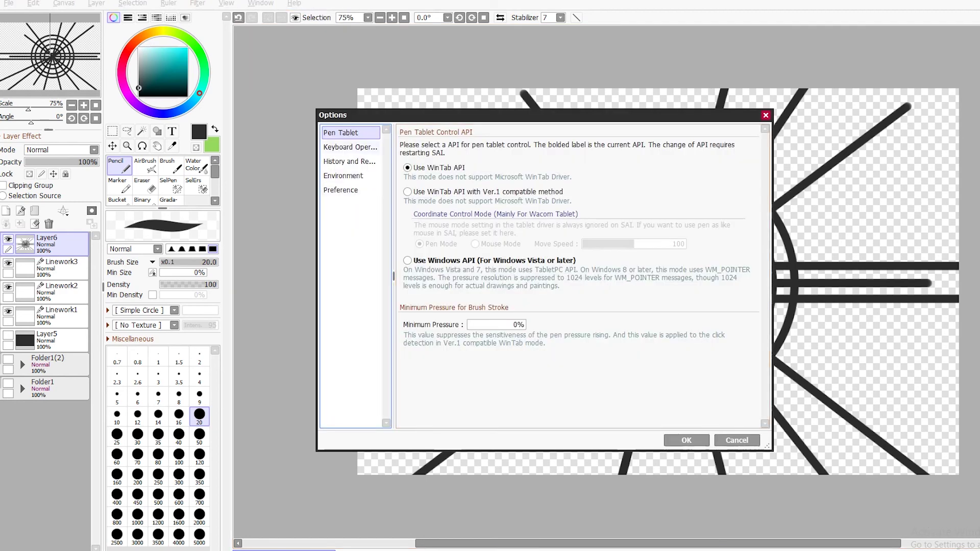
{"action": "left_click", "coordinate": [351, 147]}
{"action": "left_click", "coordinate": [351, 162]}
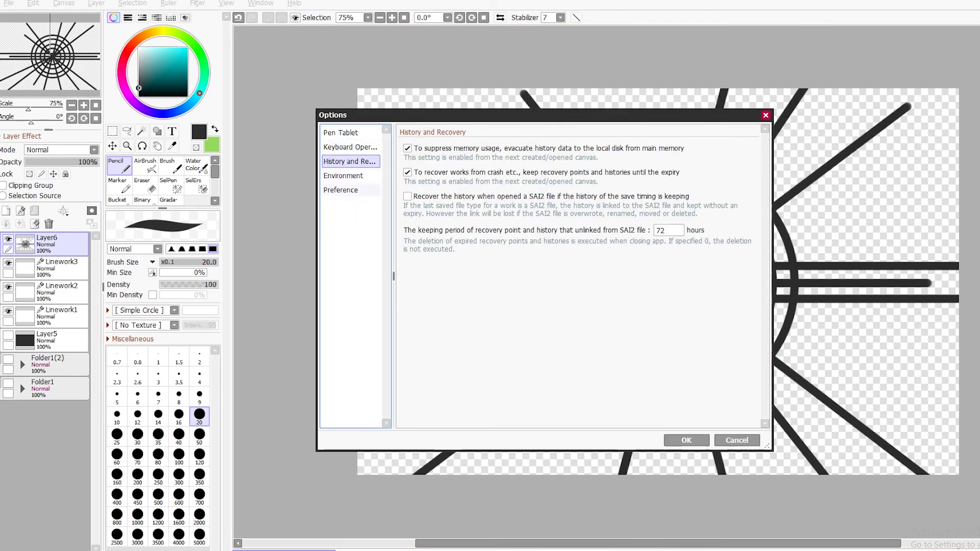
{"action": "left_click", "coordinate": [351, 175]}
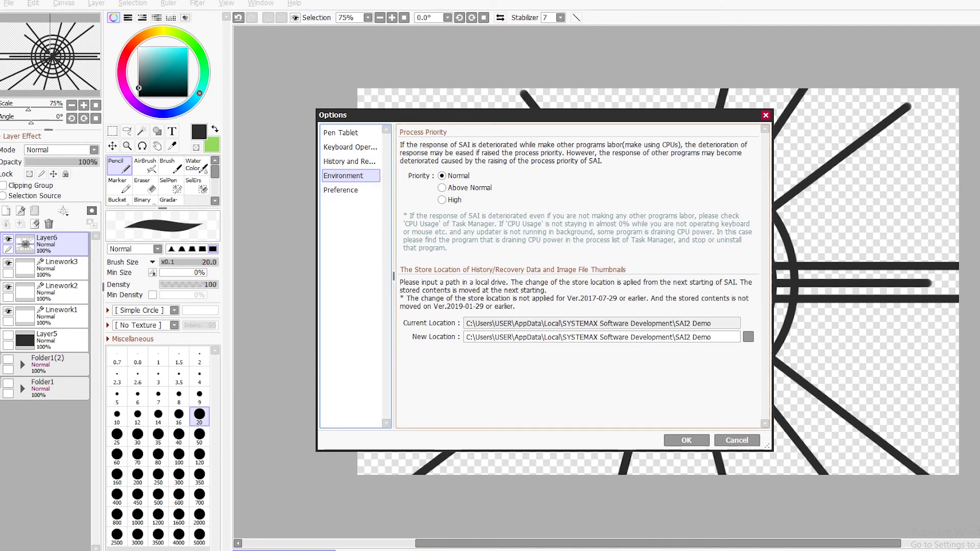
{"action": "left_click", "coordinate": [351, 190]}
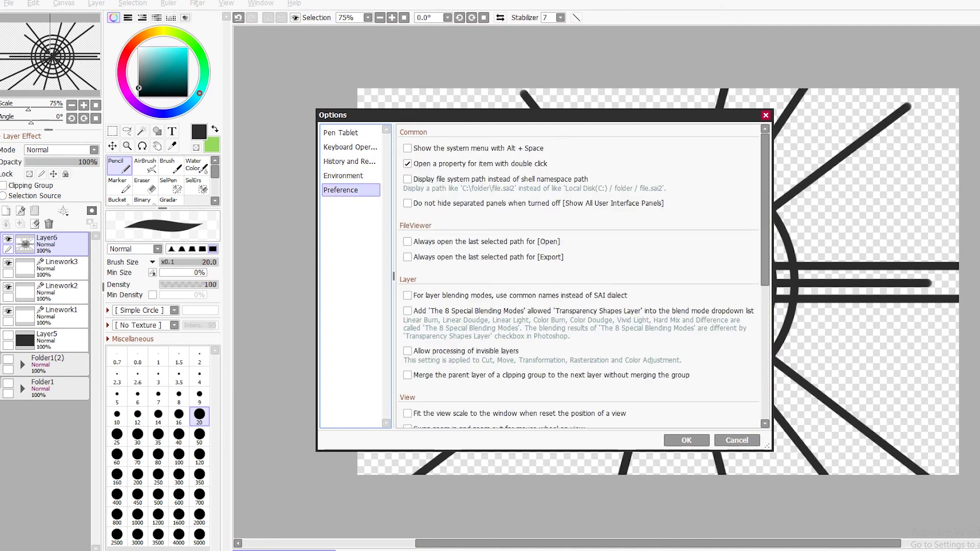
{"action": "left_click_drag", "start_coordinate": [765, 210], "coordinate": [765, 233]}
{"action": "scroll", "coordinate": [582, 276], "scroll_direction": "down", "scroll_amount": 3}
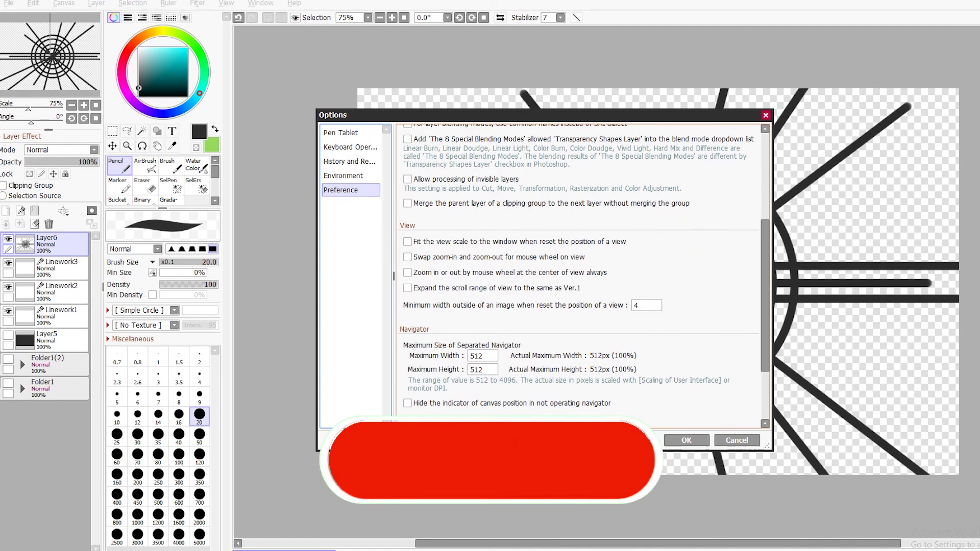
{"action": "key", "text": "Escape"}
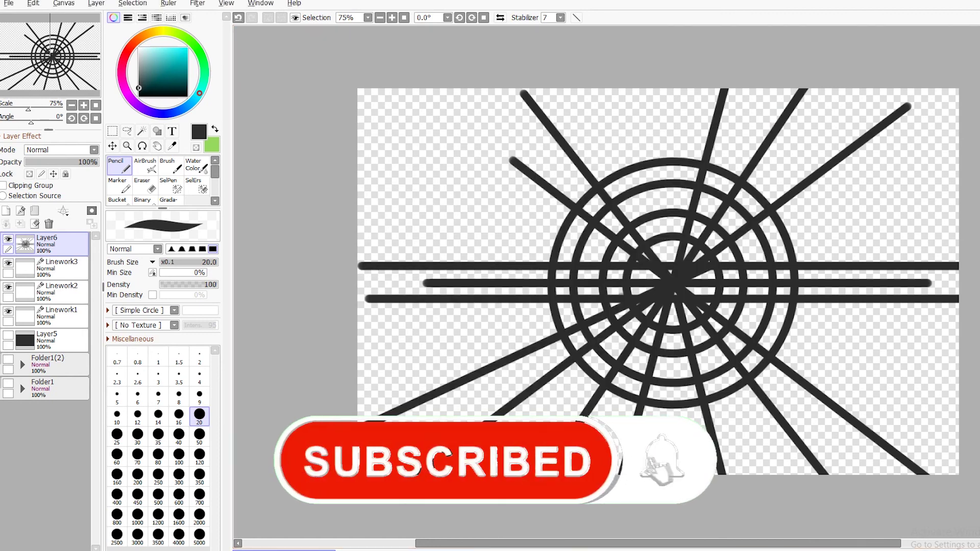